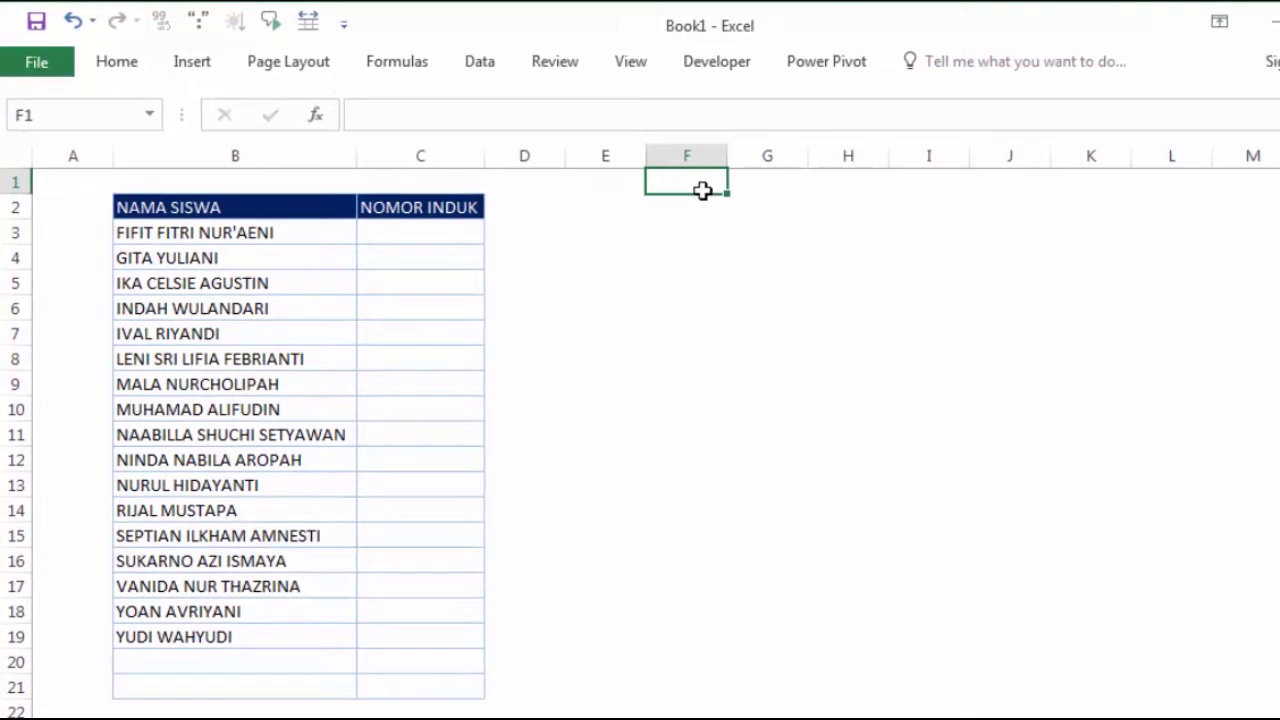
Enter the sample student number pattern 2223.10.001 in cell F1.
text(2022)
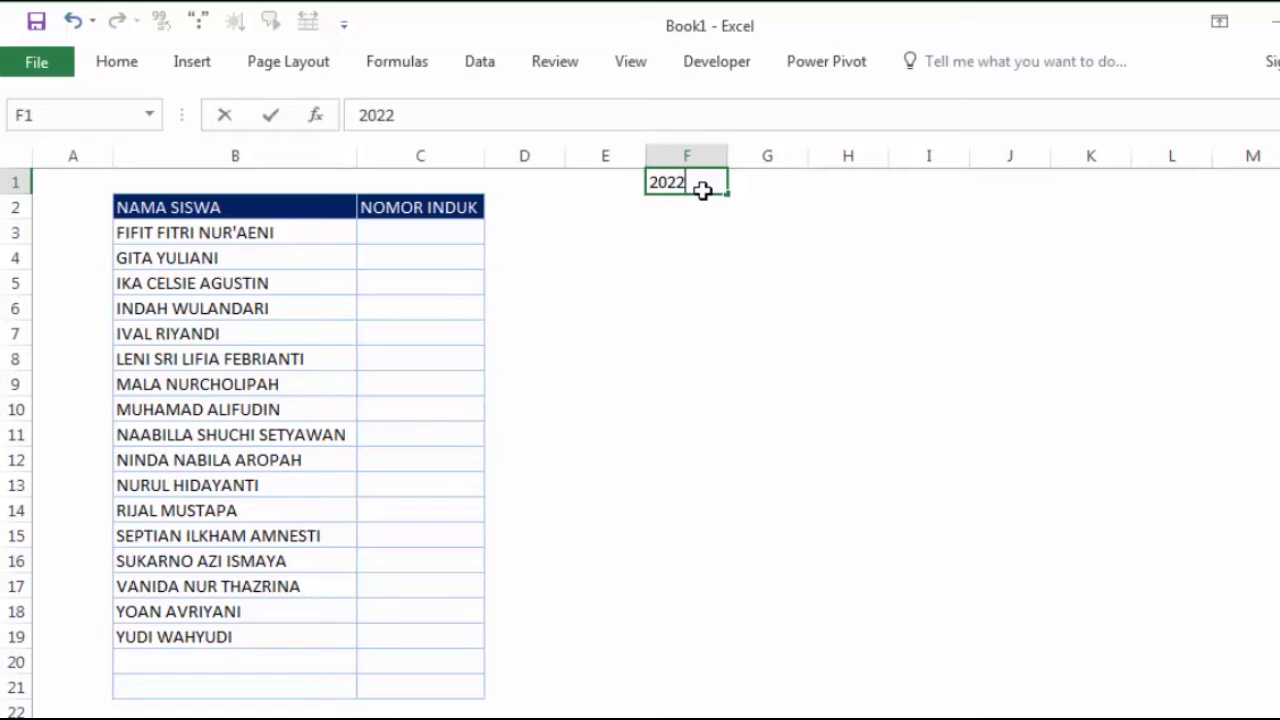
text(2023)
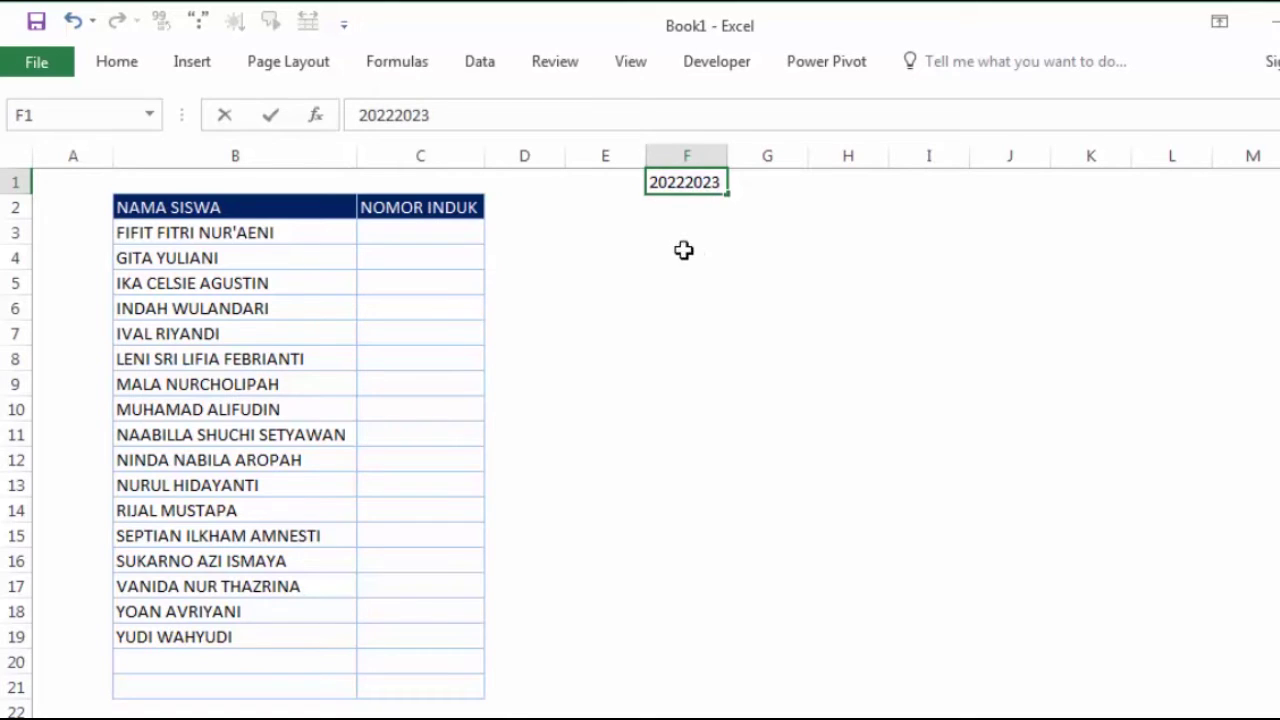
double_click(689, 193)
text(2223)
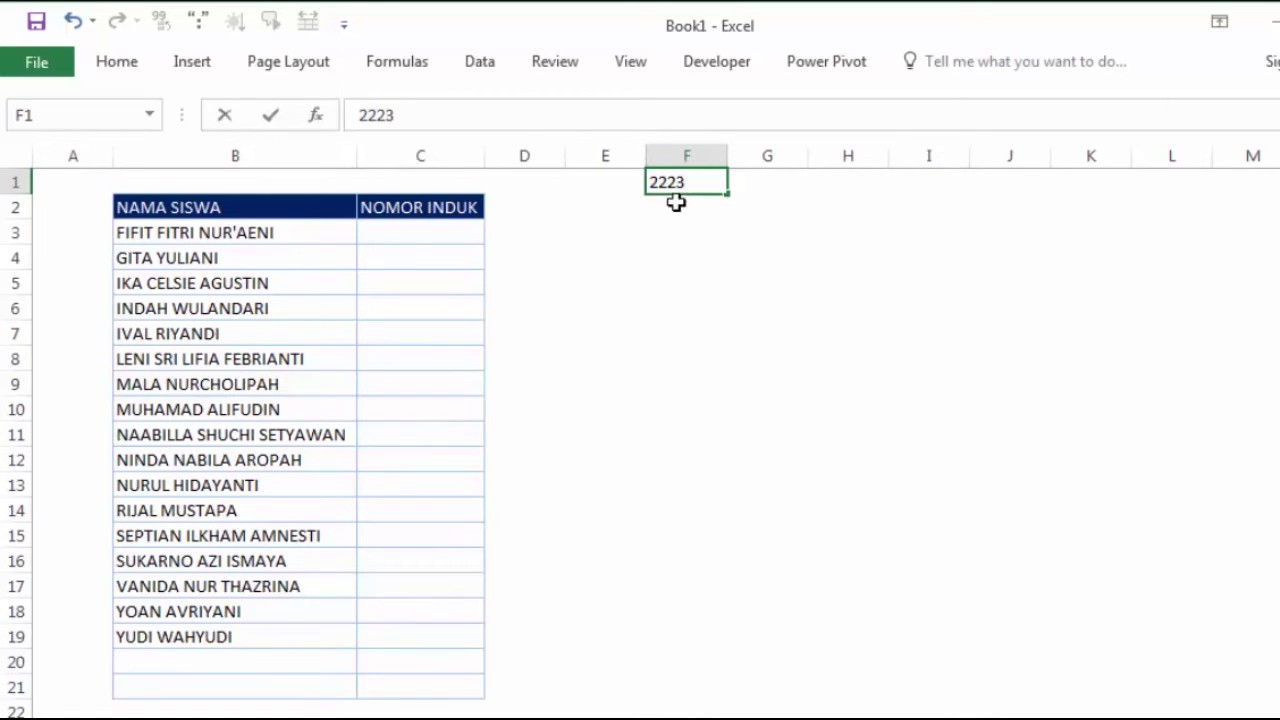
text(.10)
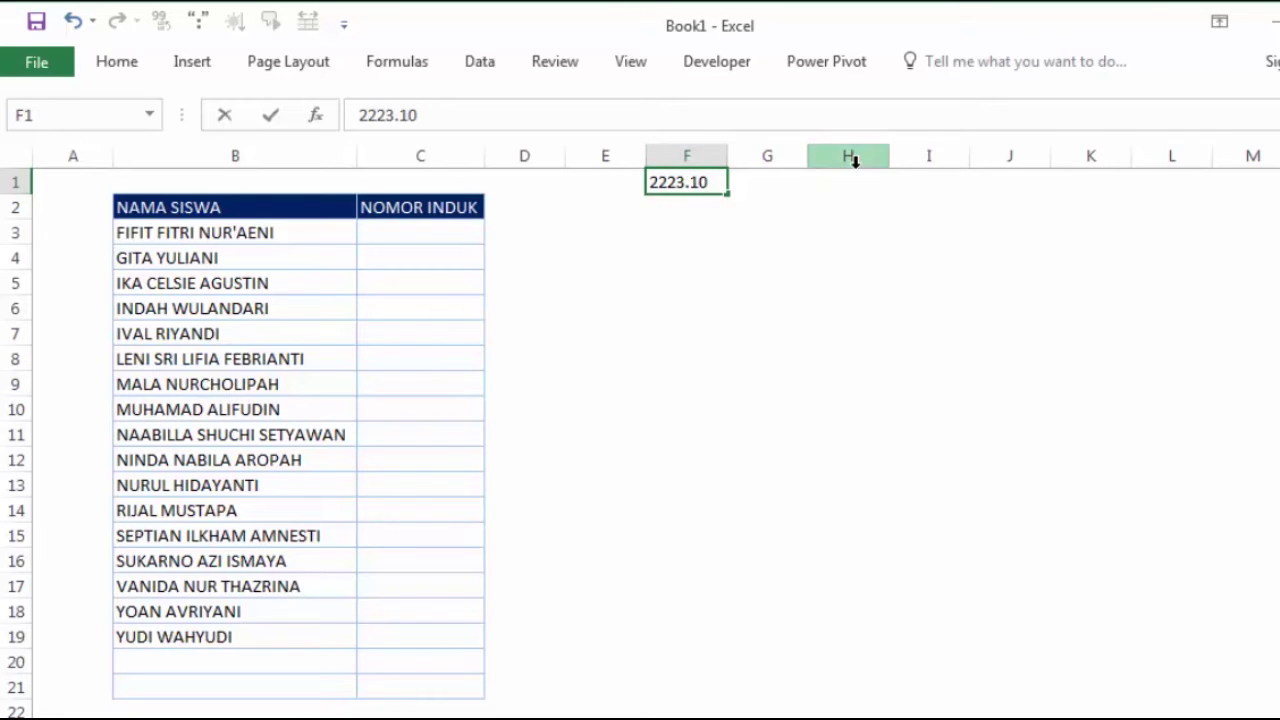
text(001)
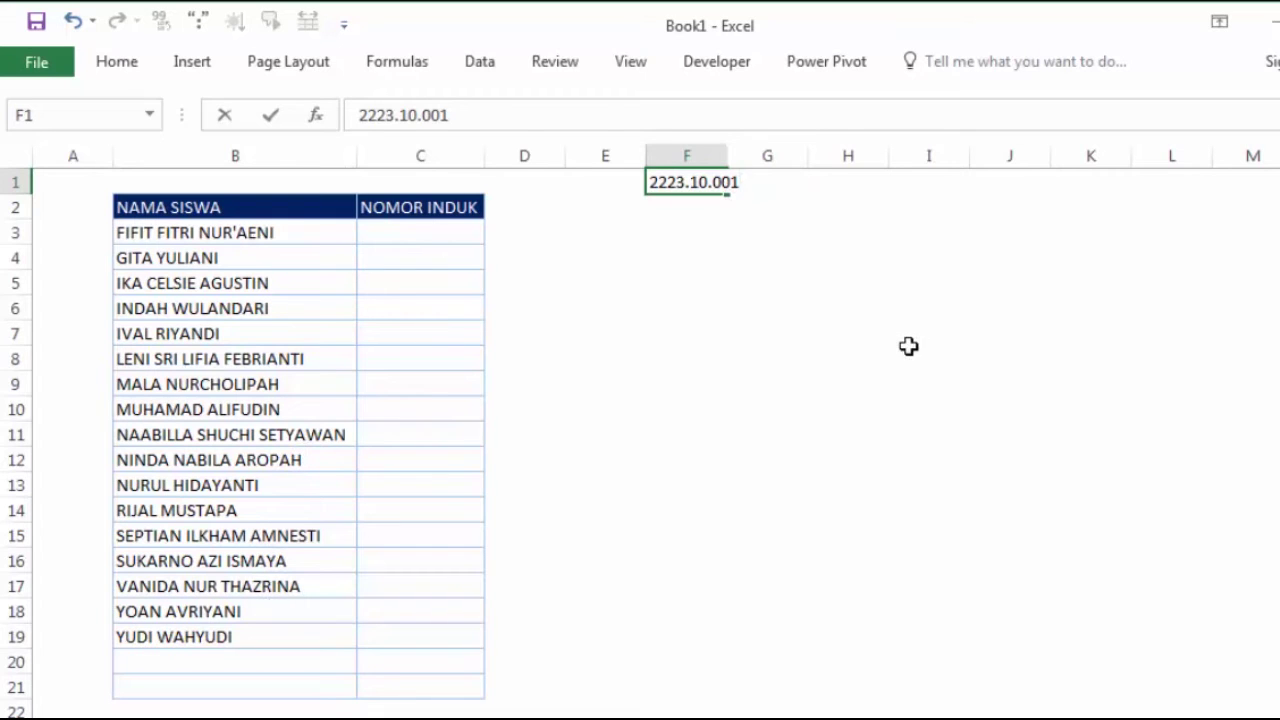
key(Return)
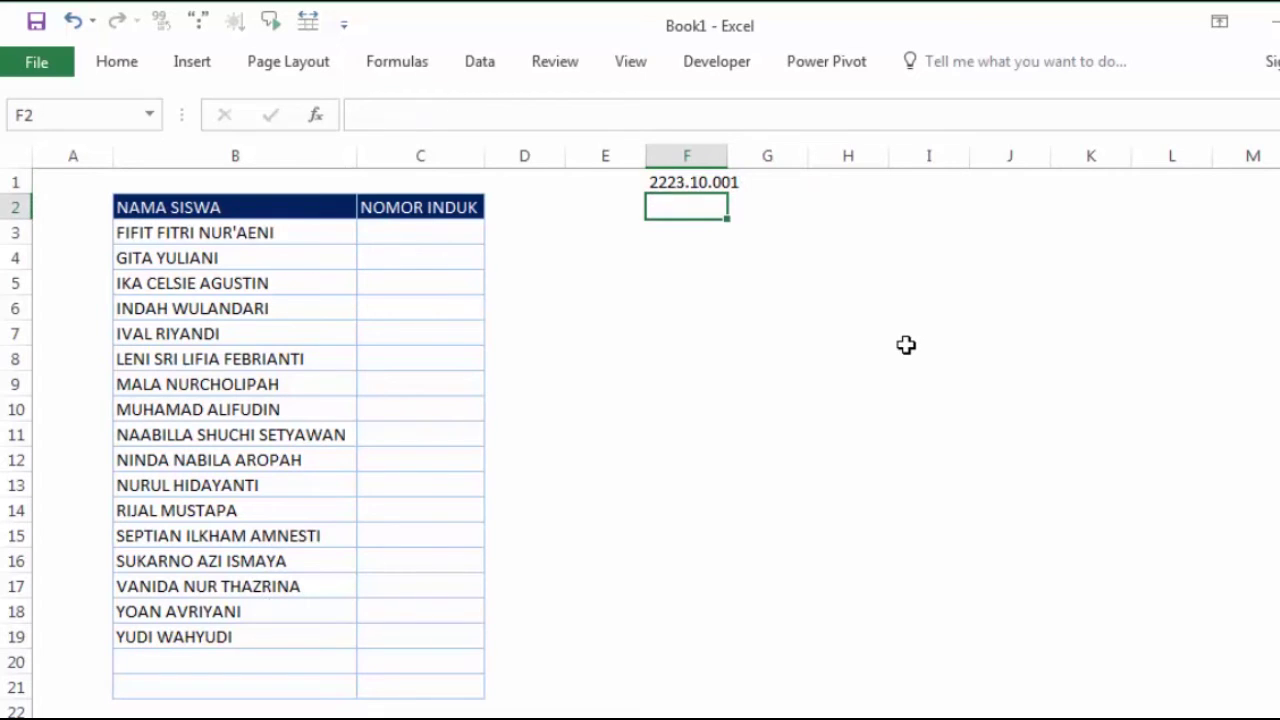
click(720, 183)
click(780, 331)
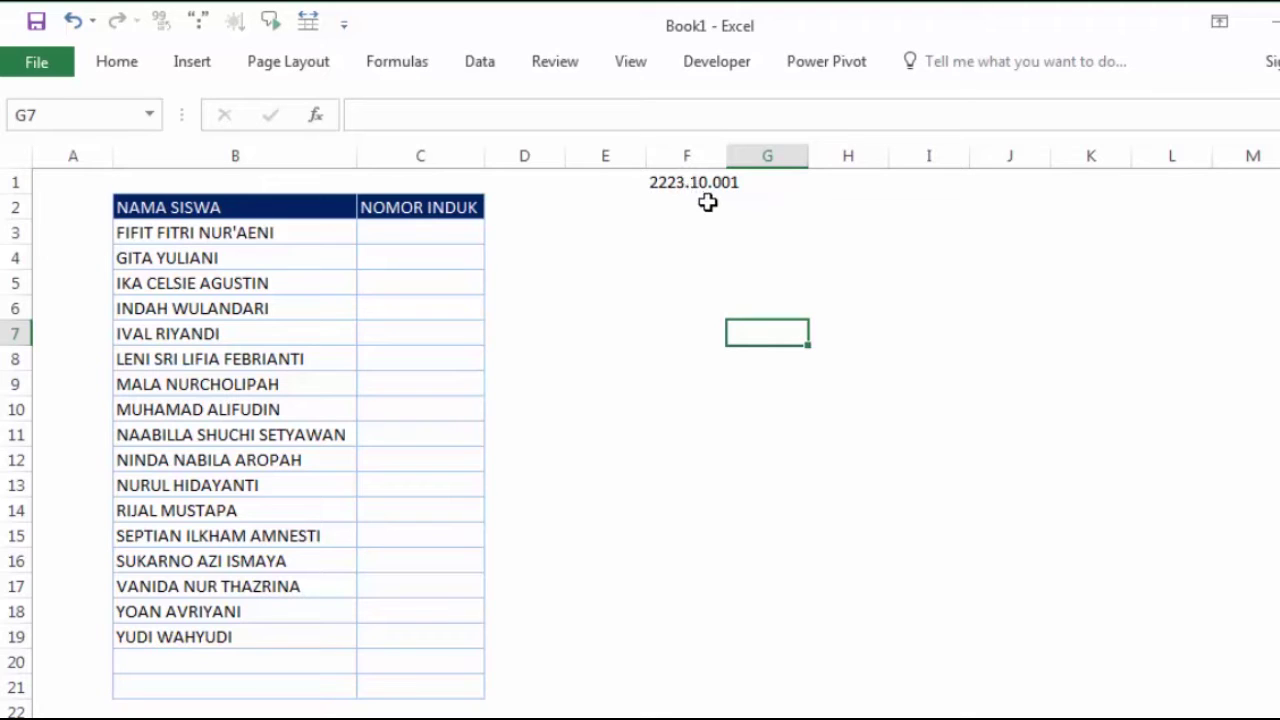
click(717, 276)
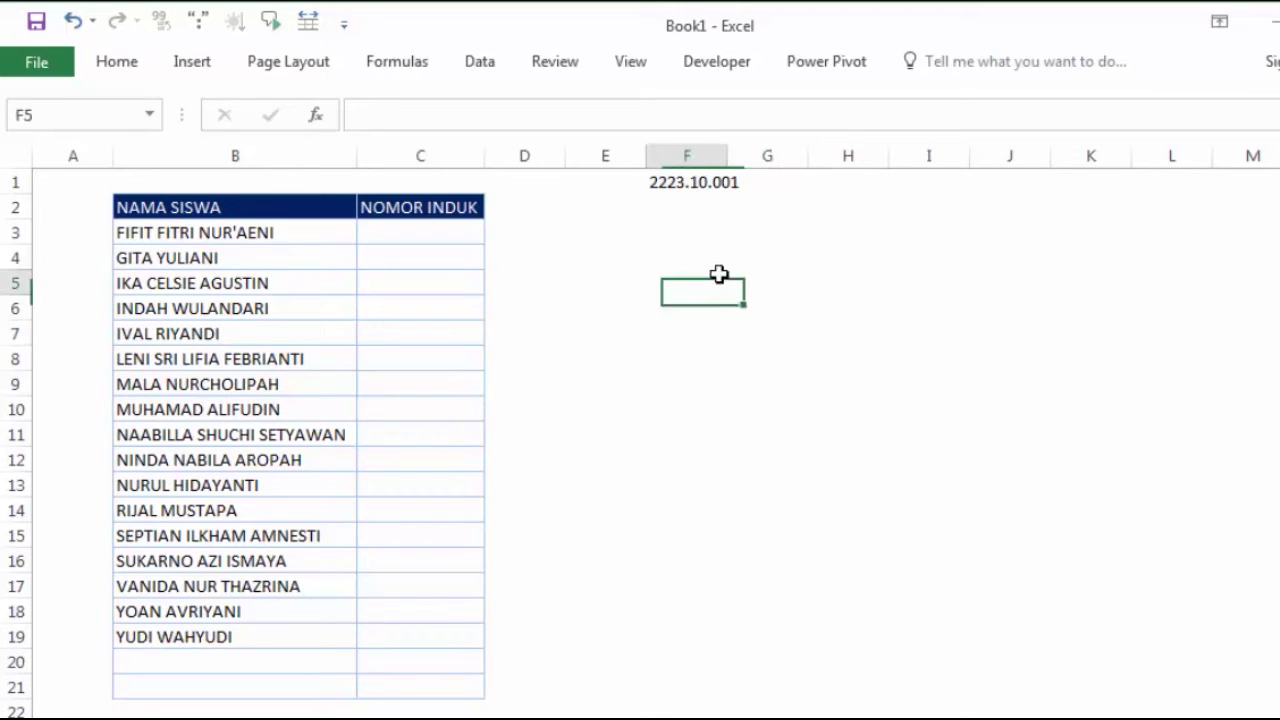
click(677, 228)
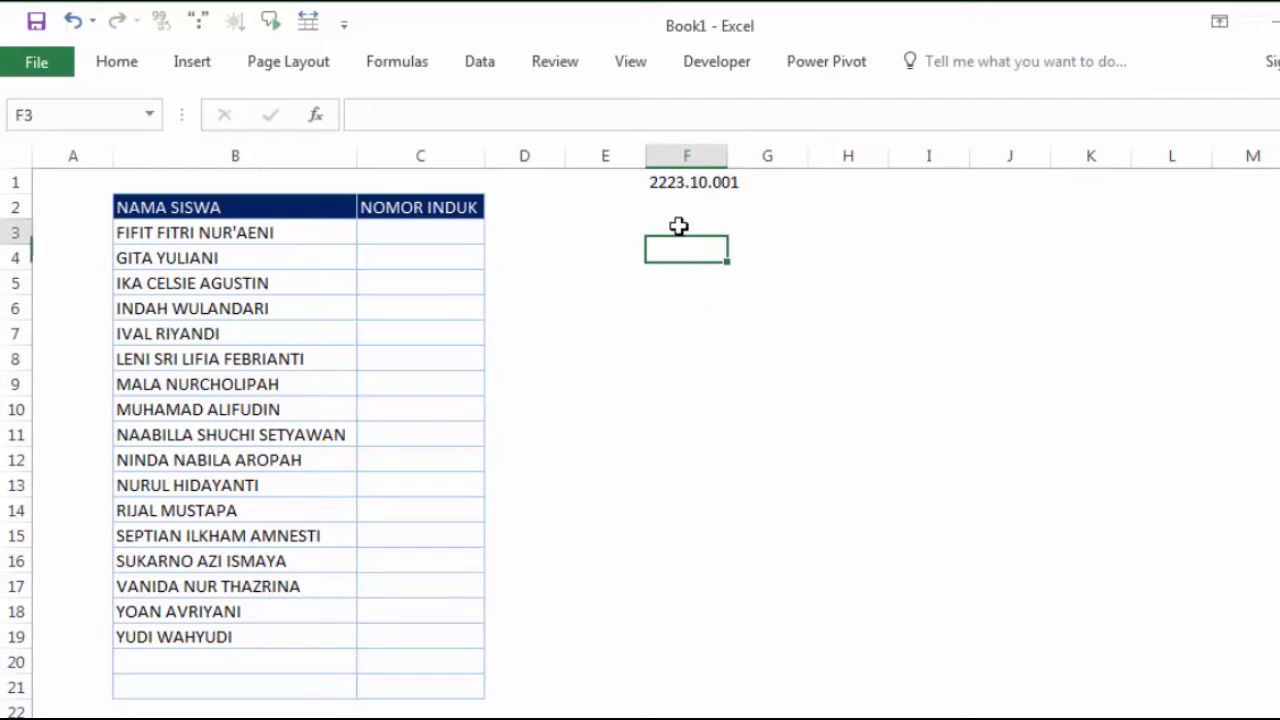
Enter a TODAY formula in C3, the first cell under NOMOR INDUK.
click(433, 233)
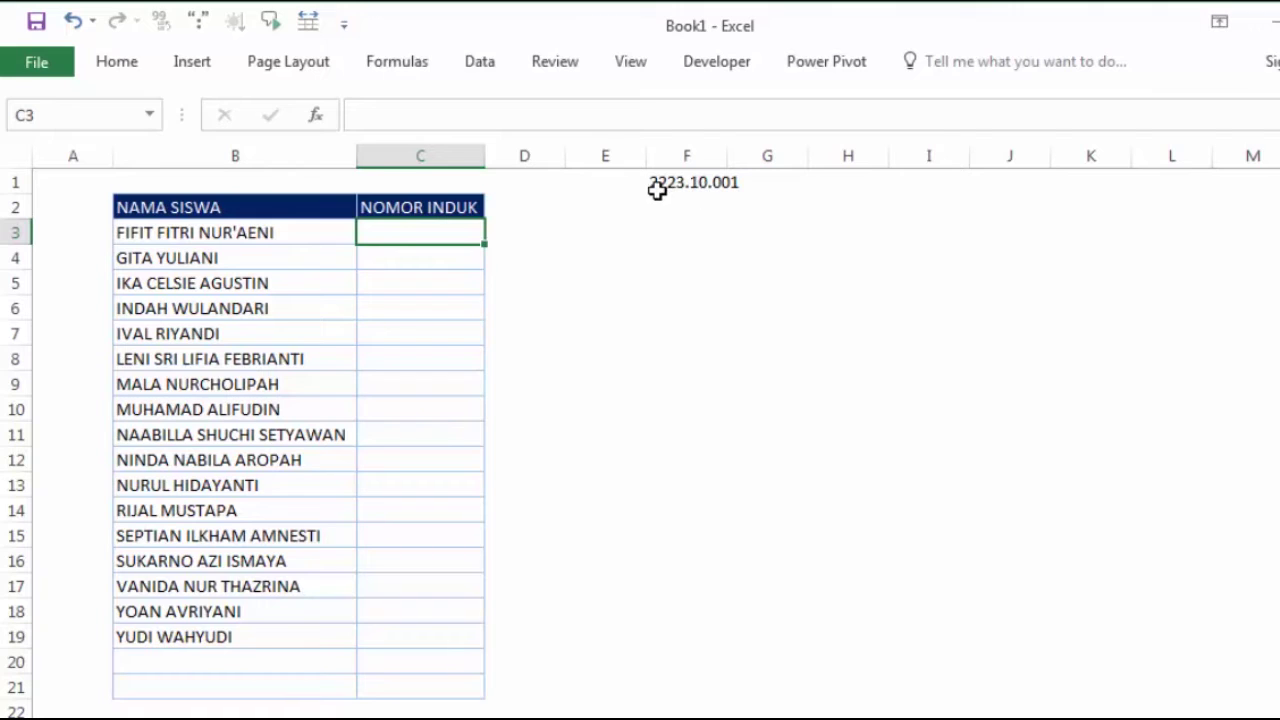
double_click(440, 237)
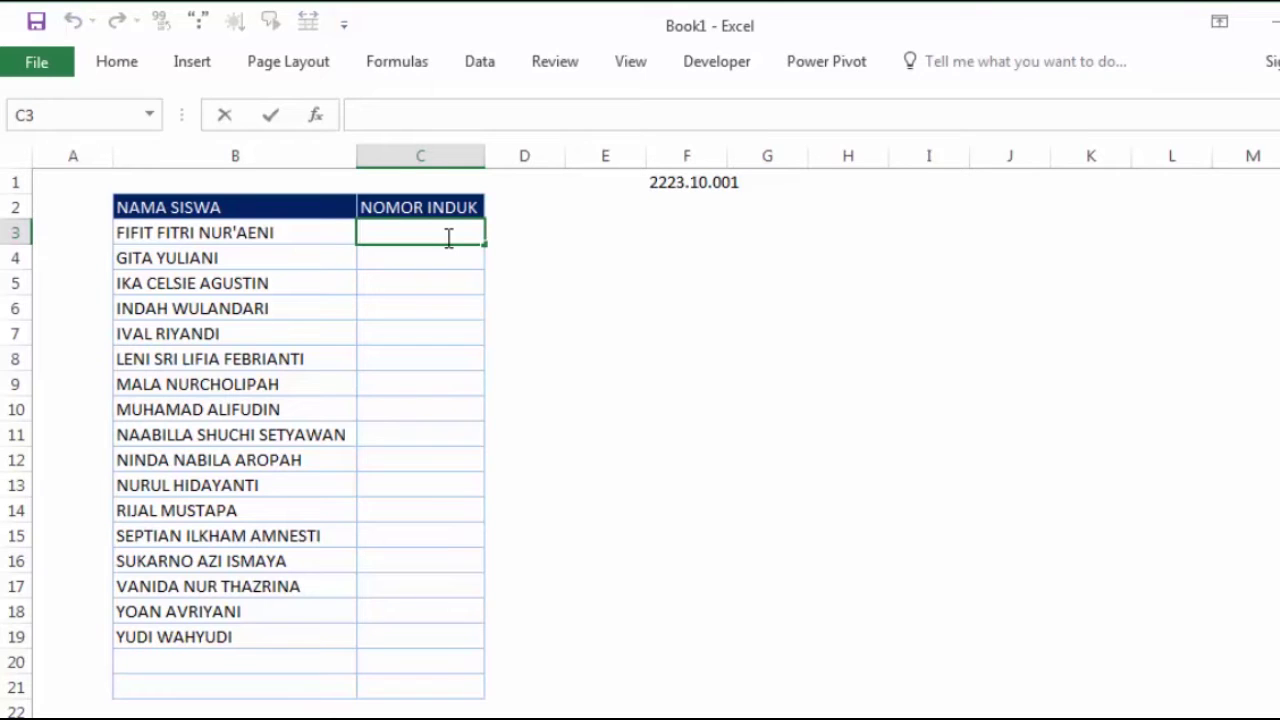
text(=to)
key(Tab)
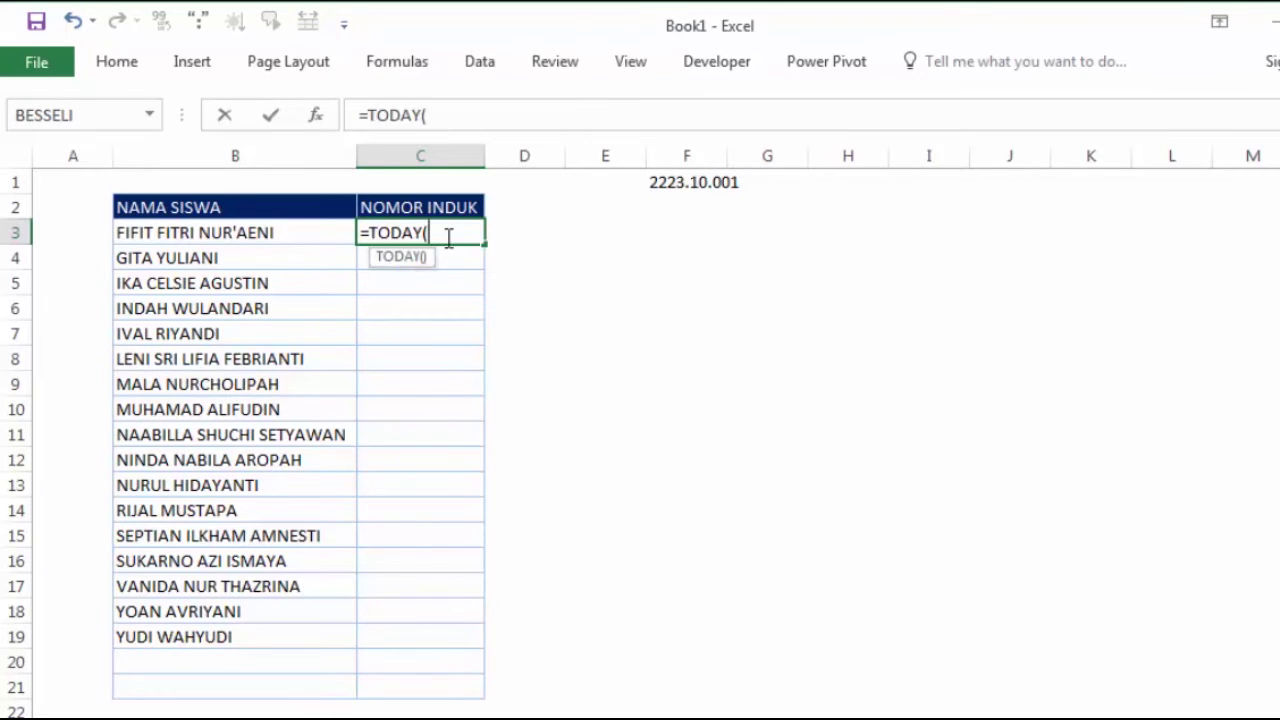
key(Return)
Wrap the formula in C3 in the YEAR function to make =YEAR(TODAY()), accepting the suggested bracket correction.
click(443, 234)
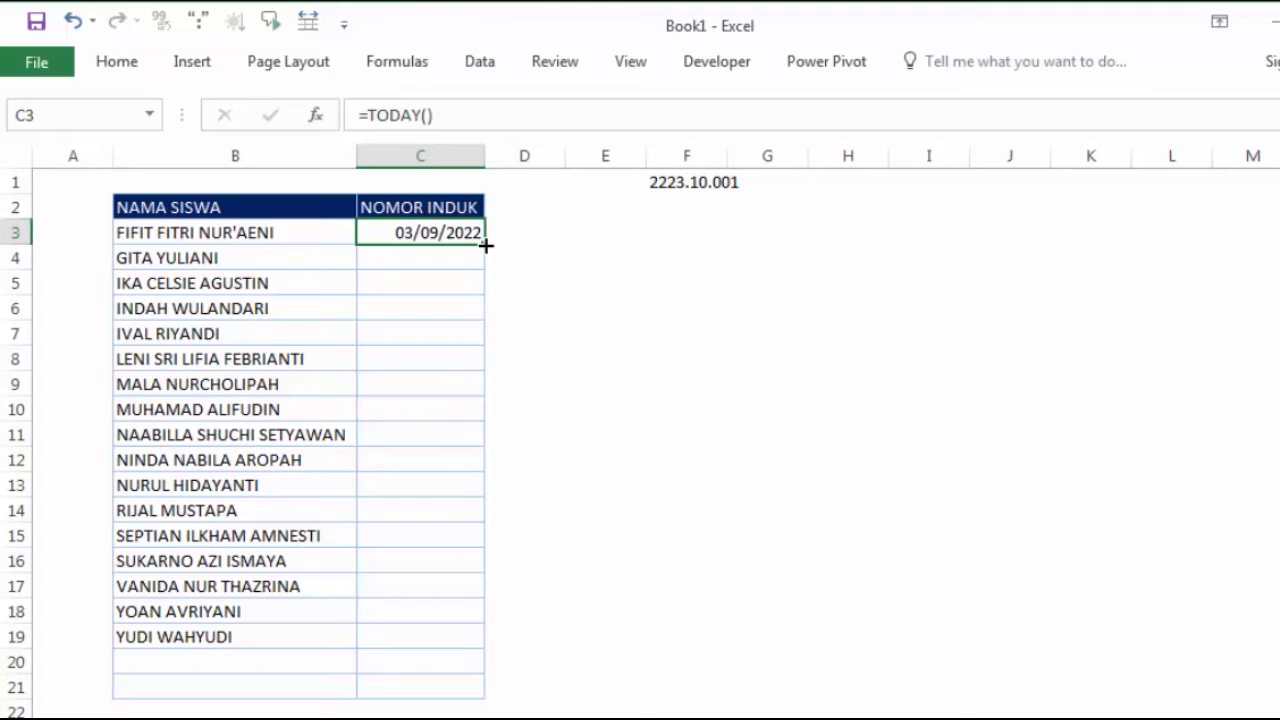
double_click(450, 233)
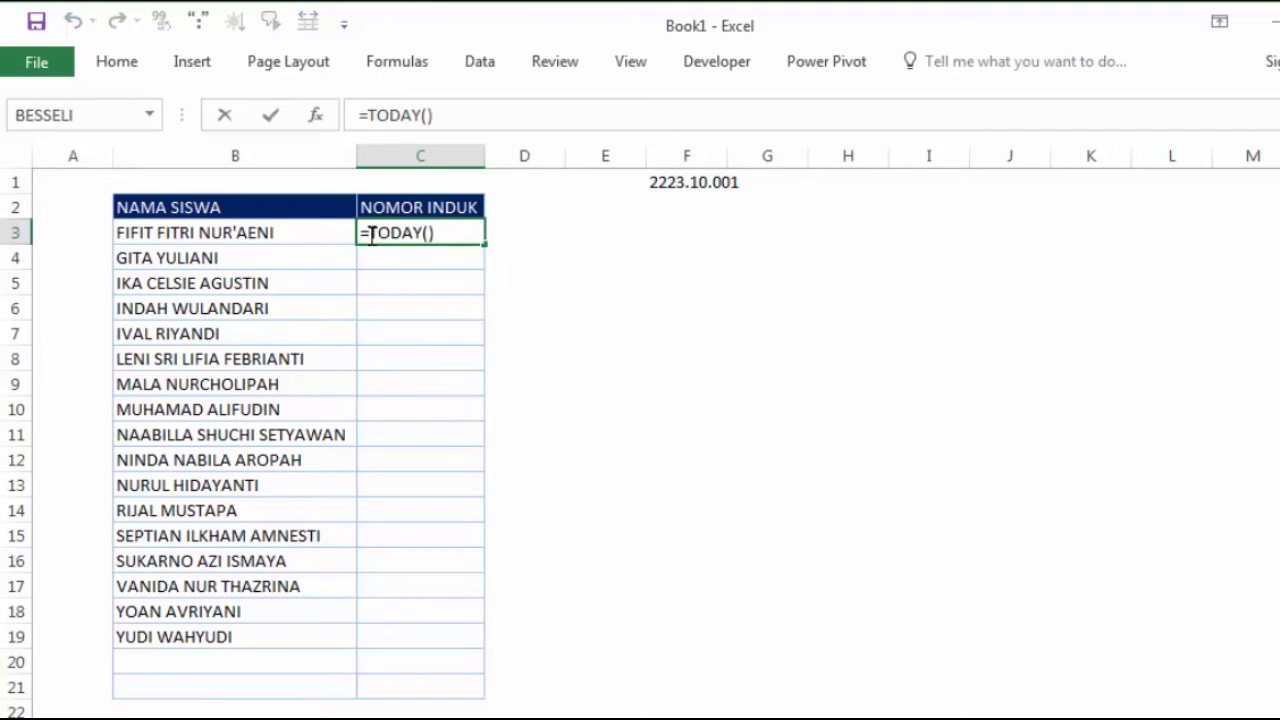
click(371, 233)
text(y)
key(Tab)
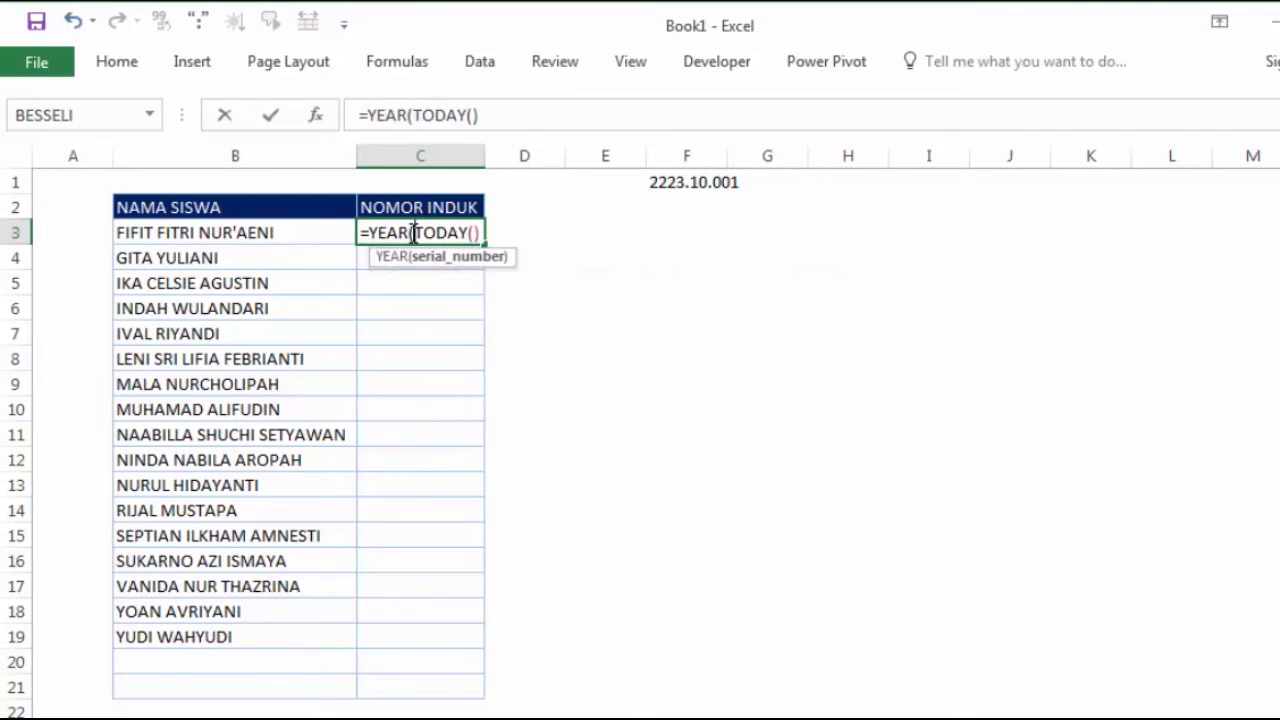
key(Return)
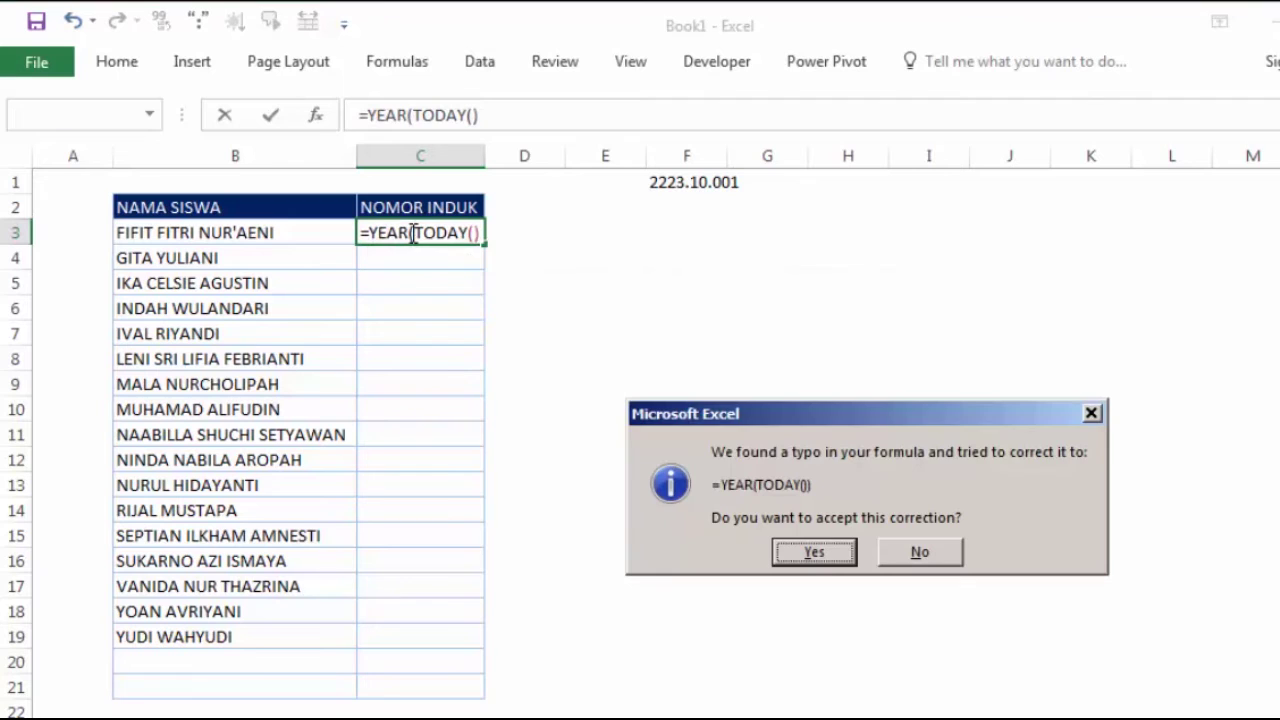
click(816, 550)
click(748, 458)
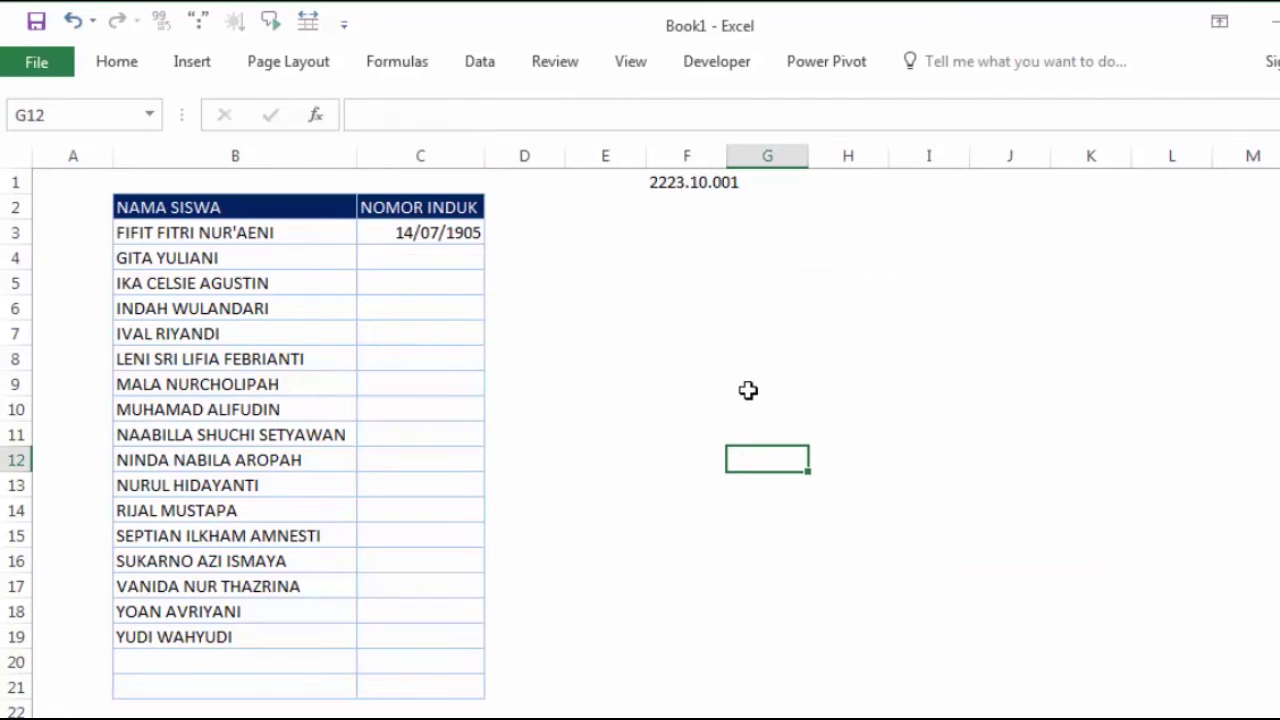
click(481, 240)
click(528, 280)
click(482, 238)
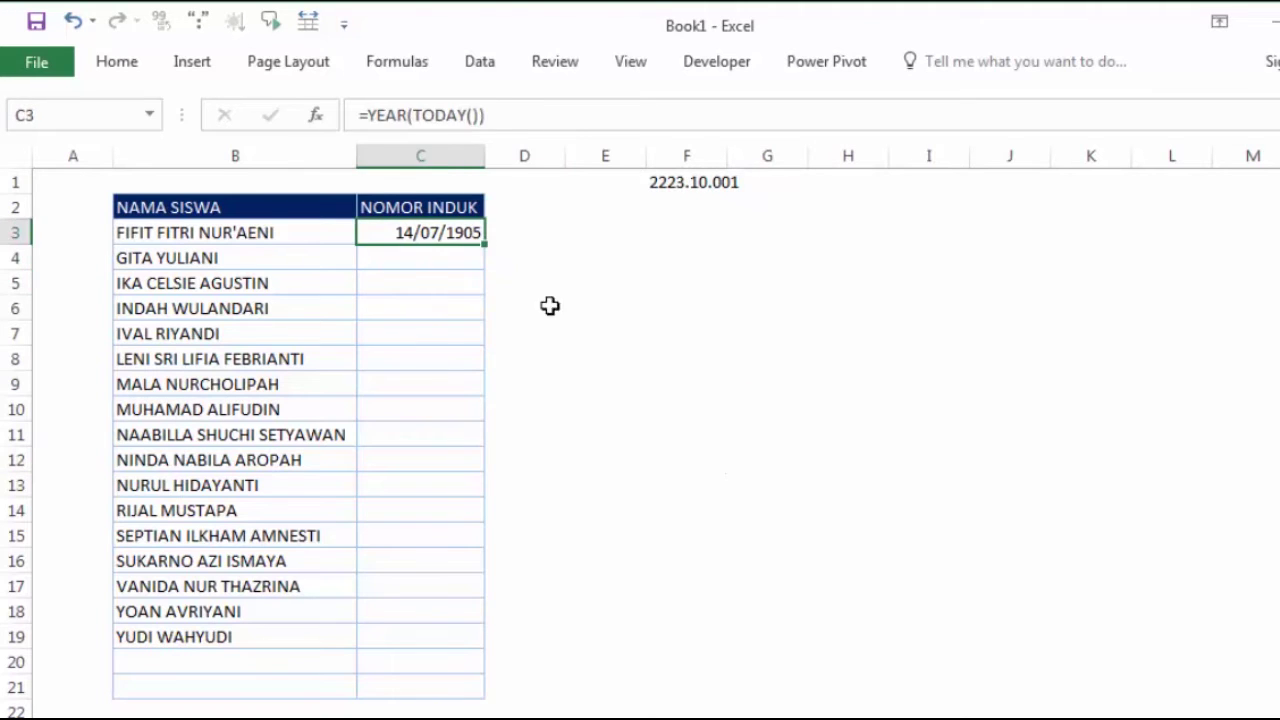
click(550, 305)
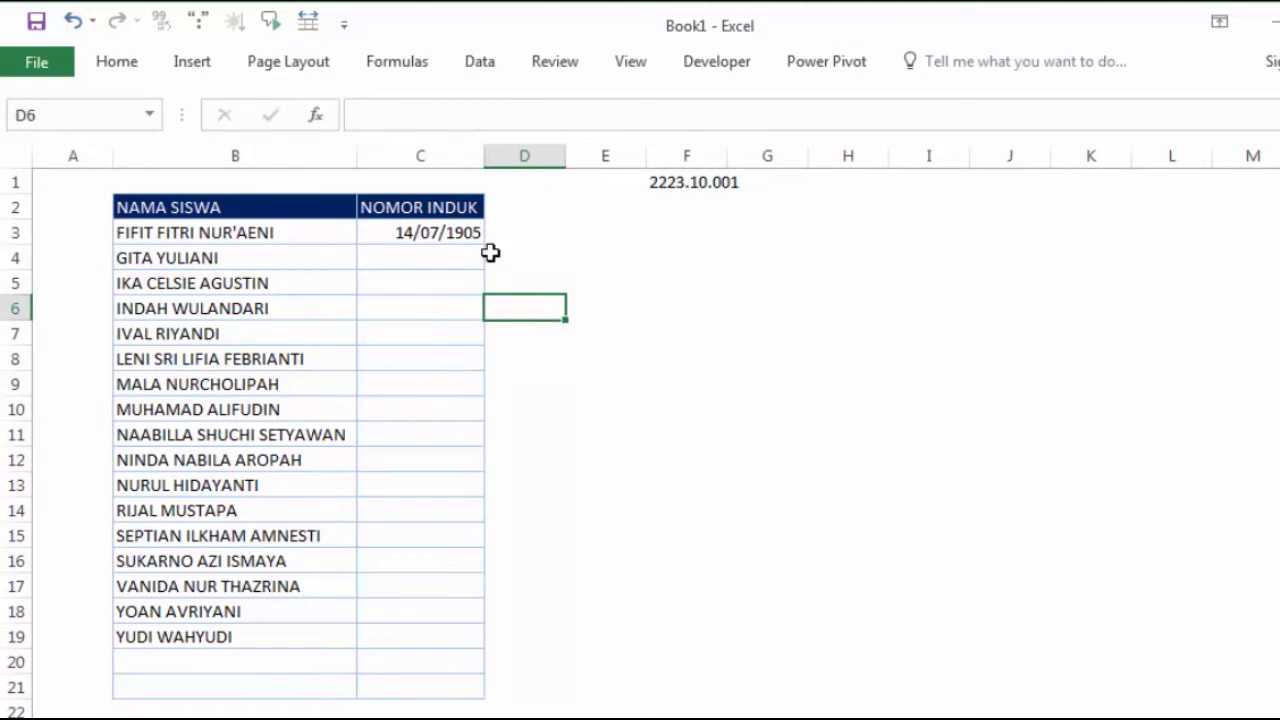
Set the number format of cell C3 to General.
click(470, 230)
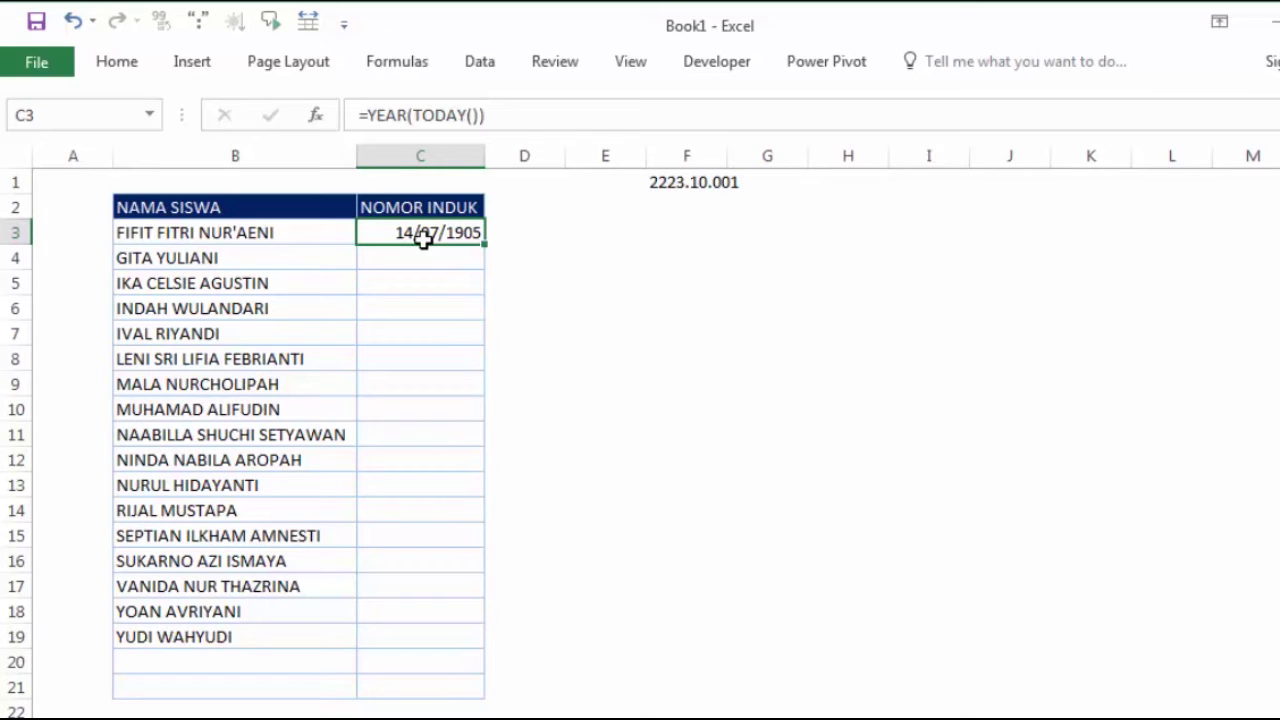
click(135, 63)
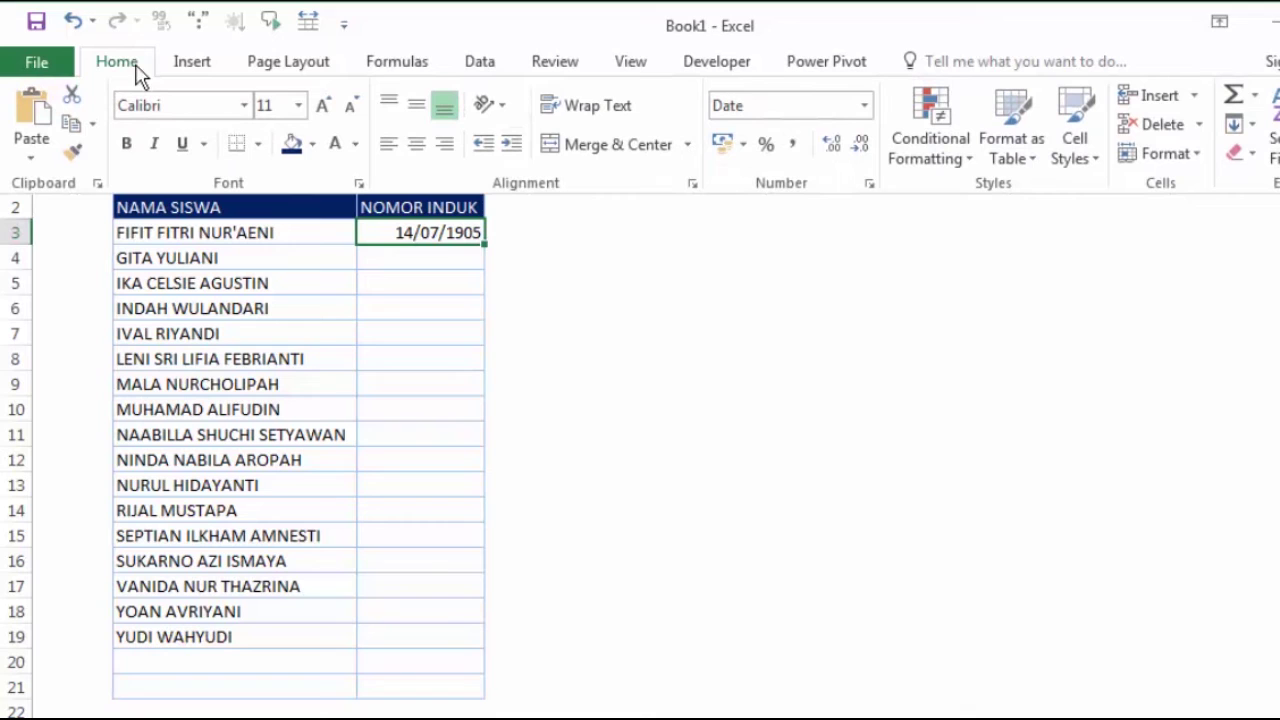
click(865, 108)
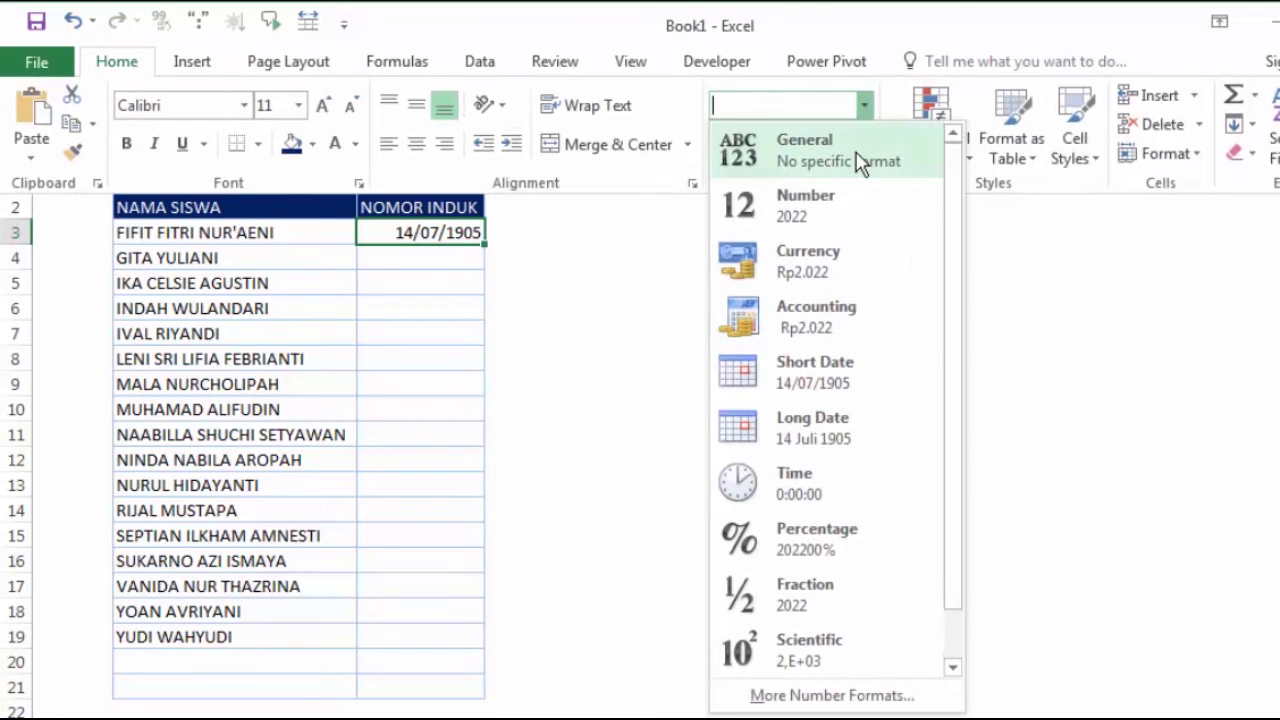
click(855, 157)
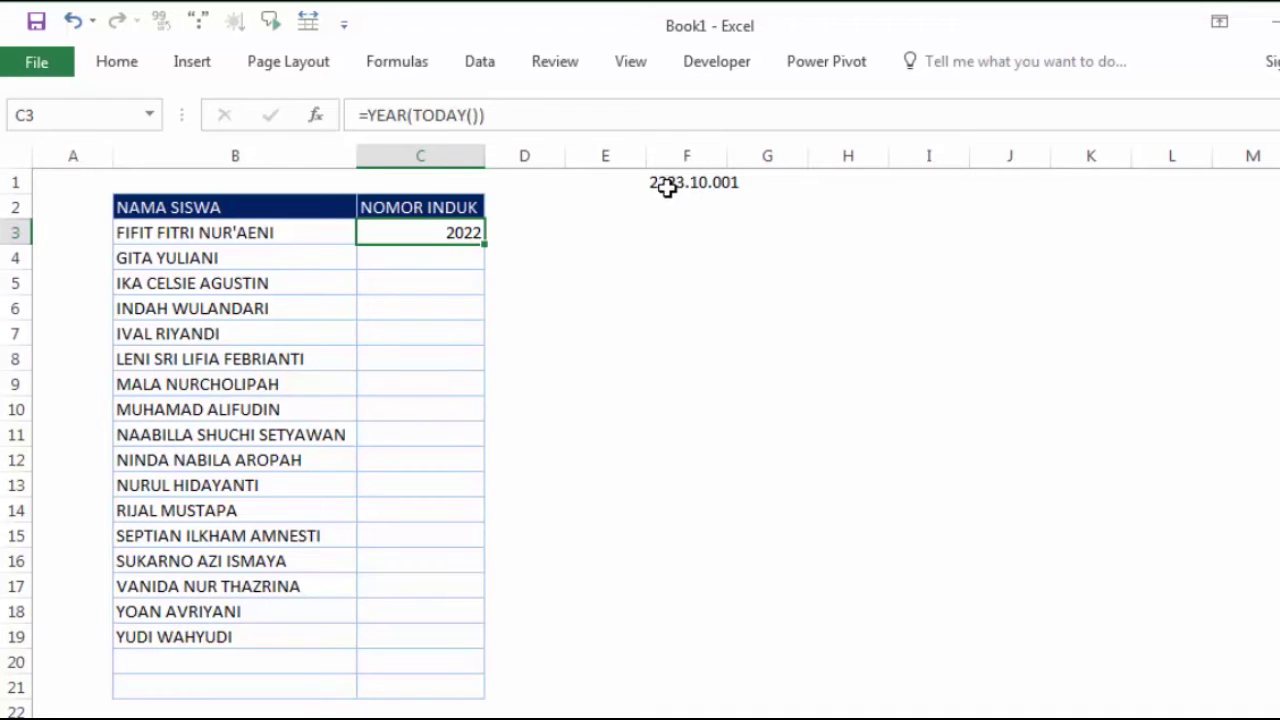
Wrap the formula in C3 in RIGHT with two characters to make =RIGHT(YEAR(TODAY());2), accepting the suggested bracket correction.
double_click(450, 233)
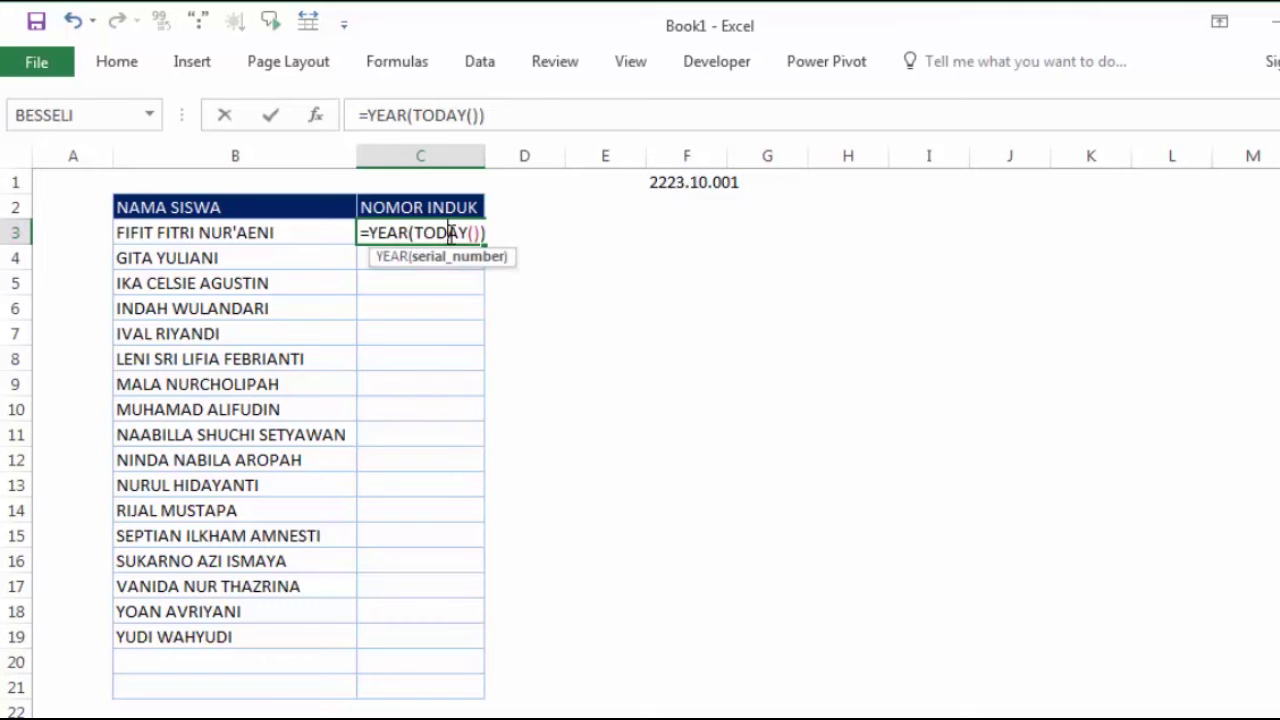
click(390, 232)
key(Left)
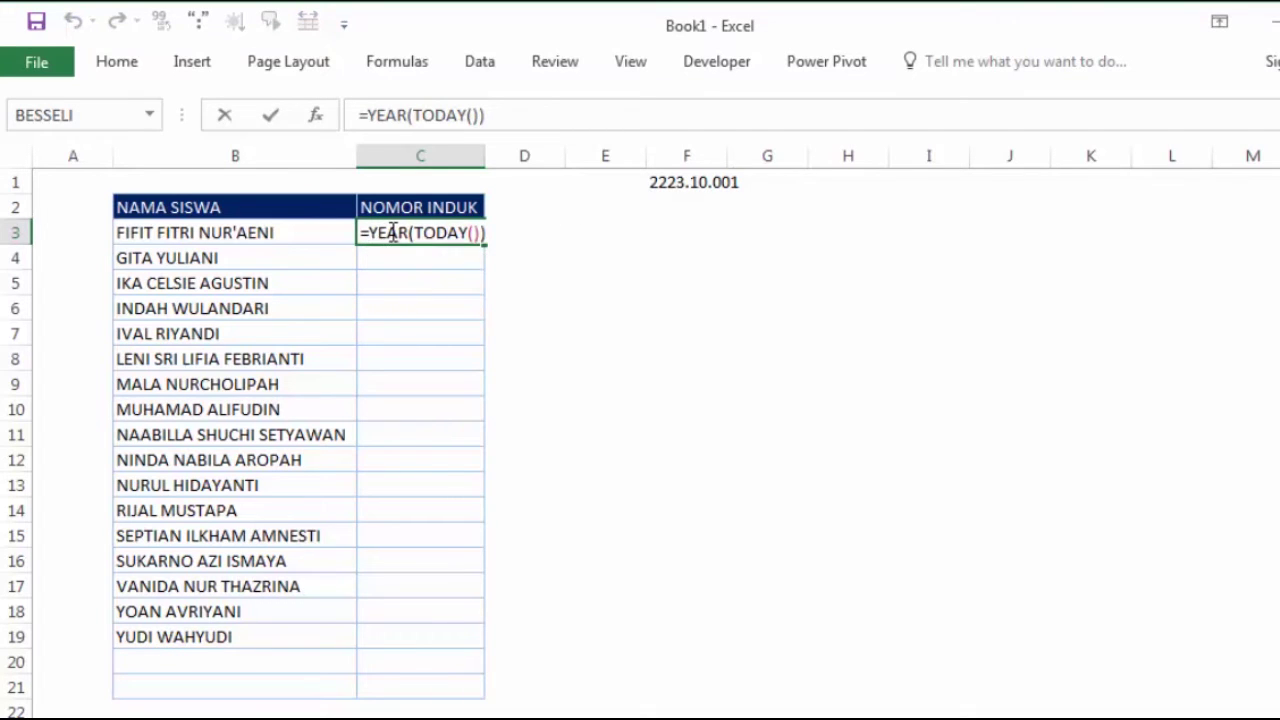
text(ri)
key(Tab)
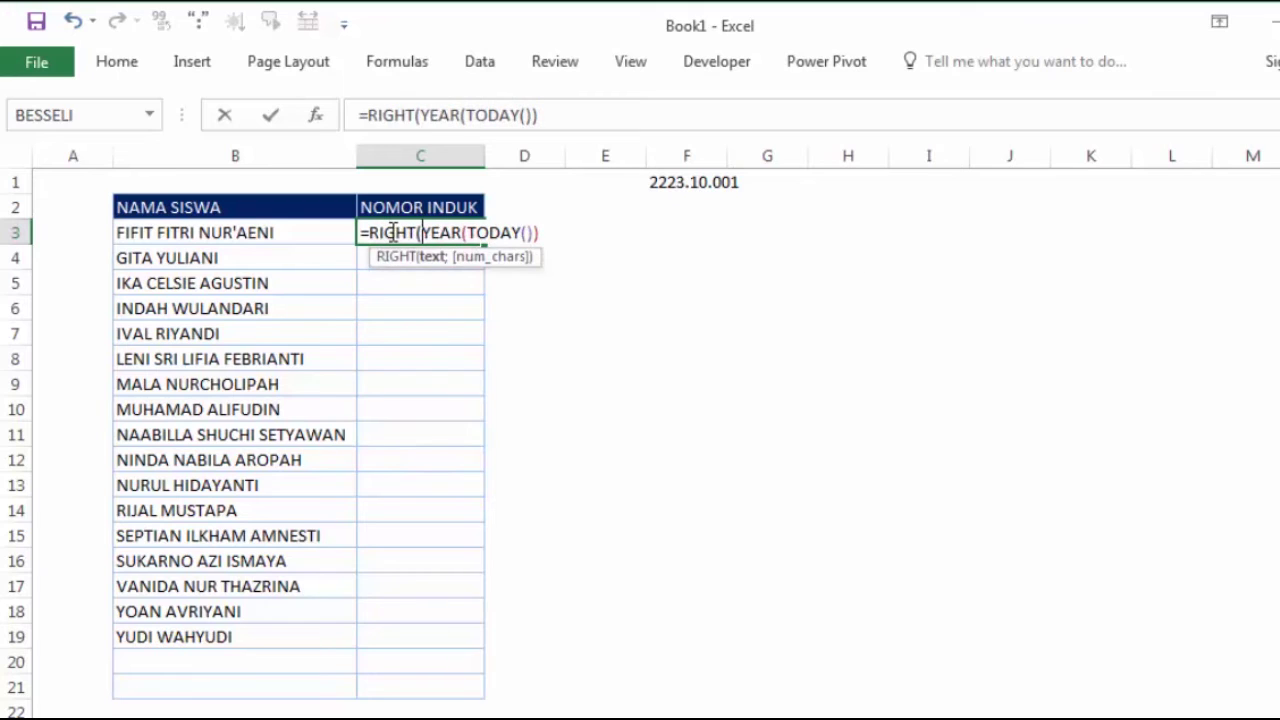
click(545, 233)
text(;)
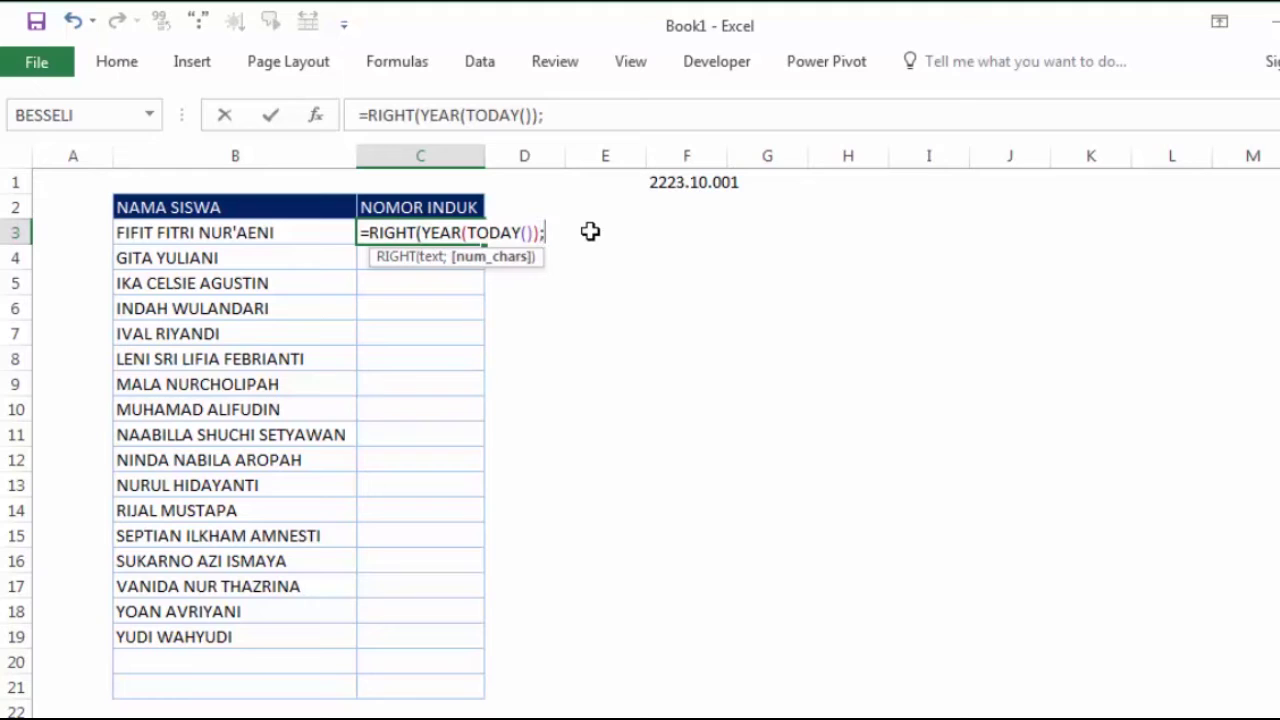
text(2)
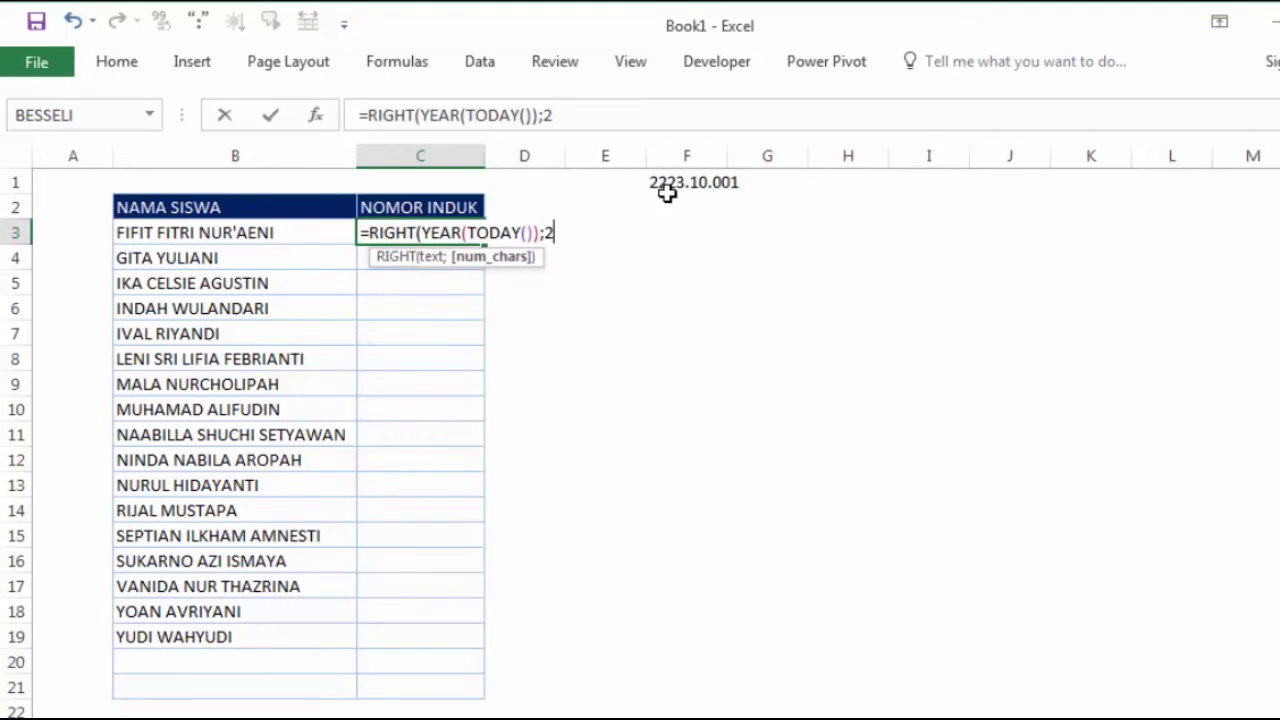
key(Return)
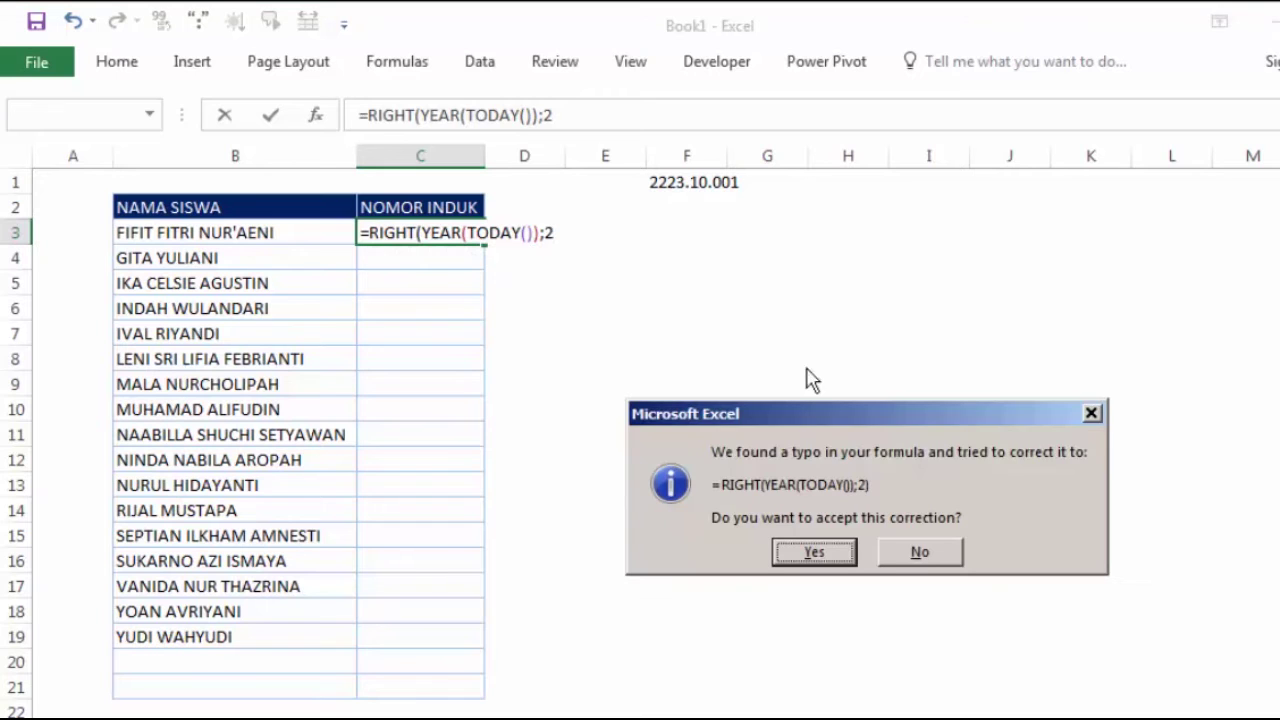
drag(833, 419, 688, 300)
click(672, 425)
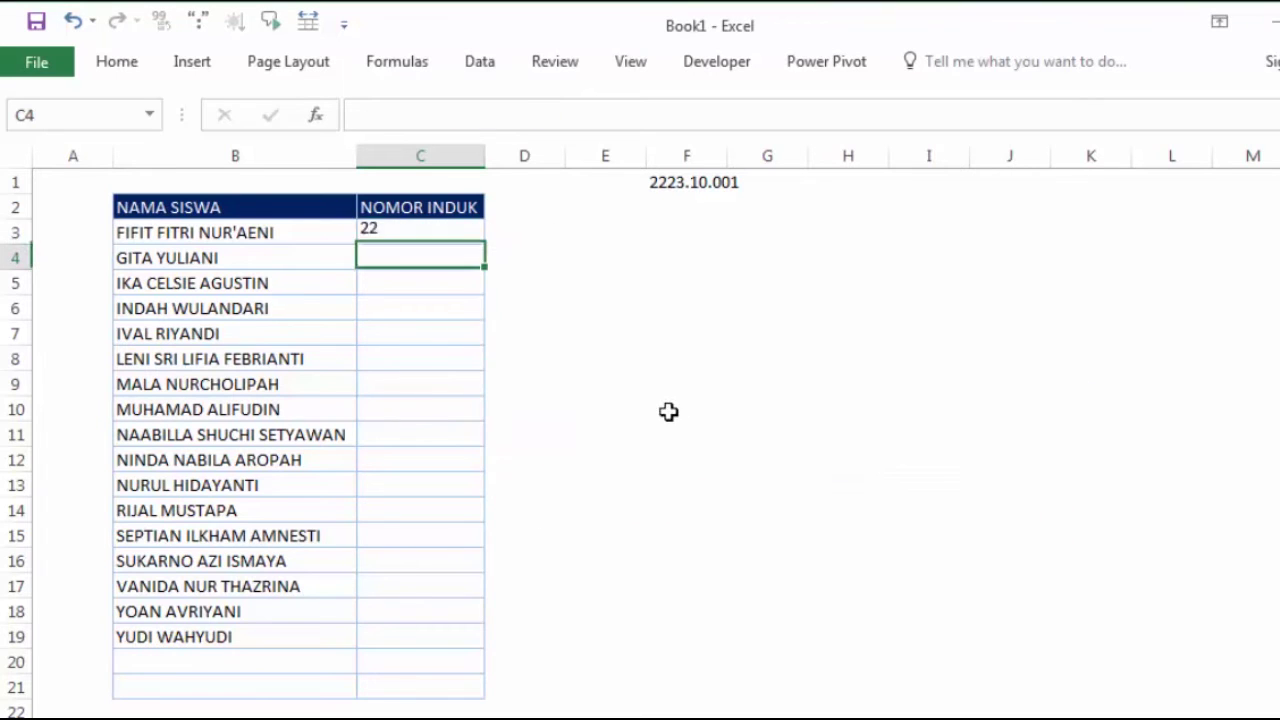
Append &RIGHT(YEAR(TODAY());2) to the formula in C3, accepting the suggested bracket correction.
click(457, 234)
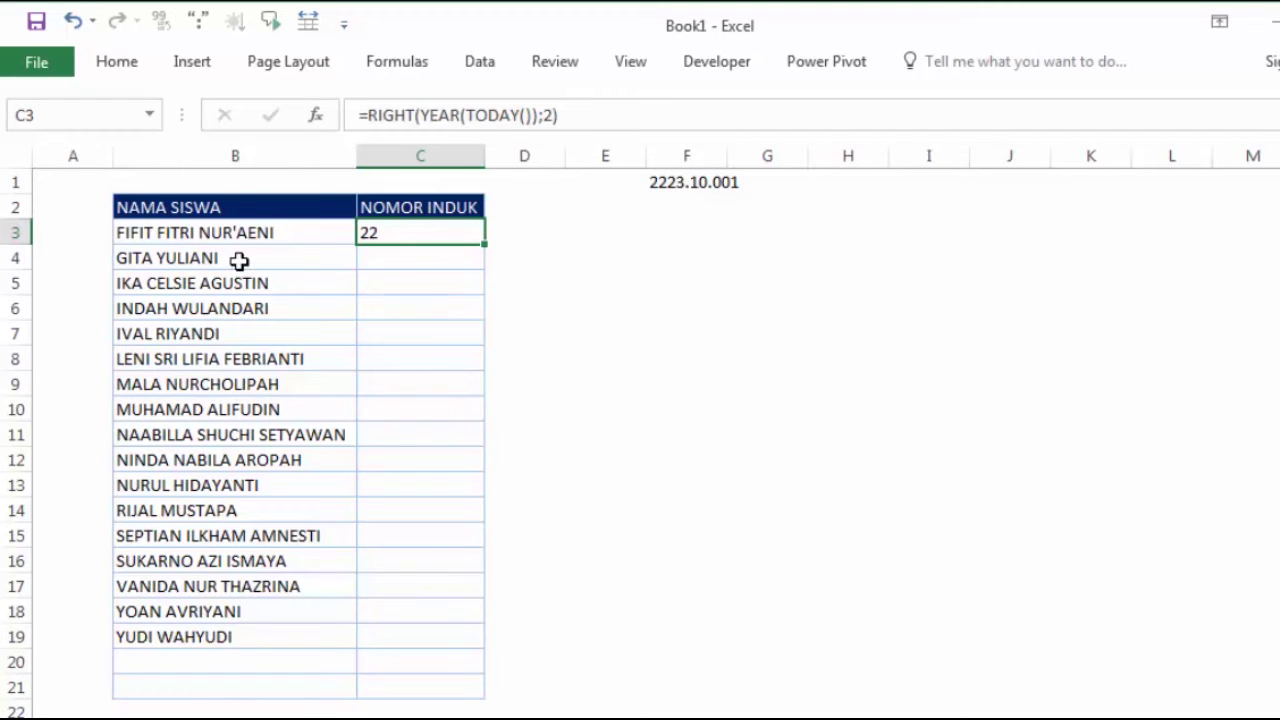
double_click(414, 231)
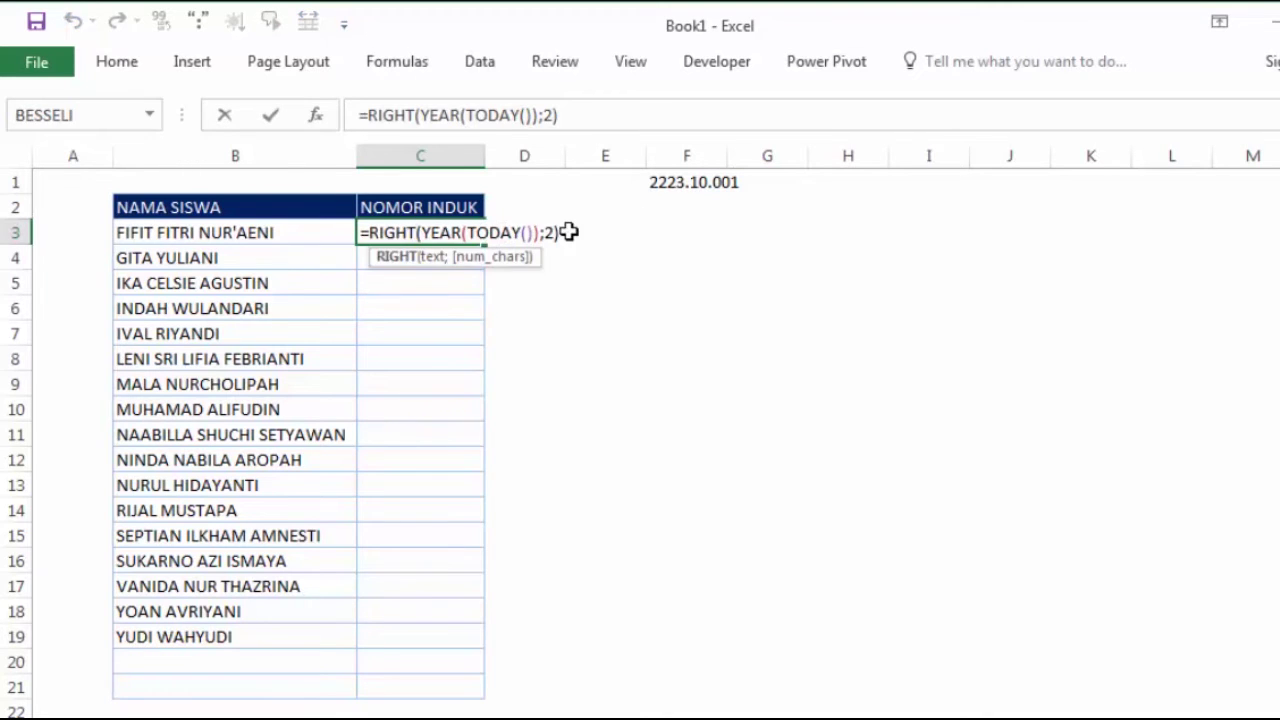
click(563, 232)
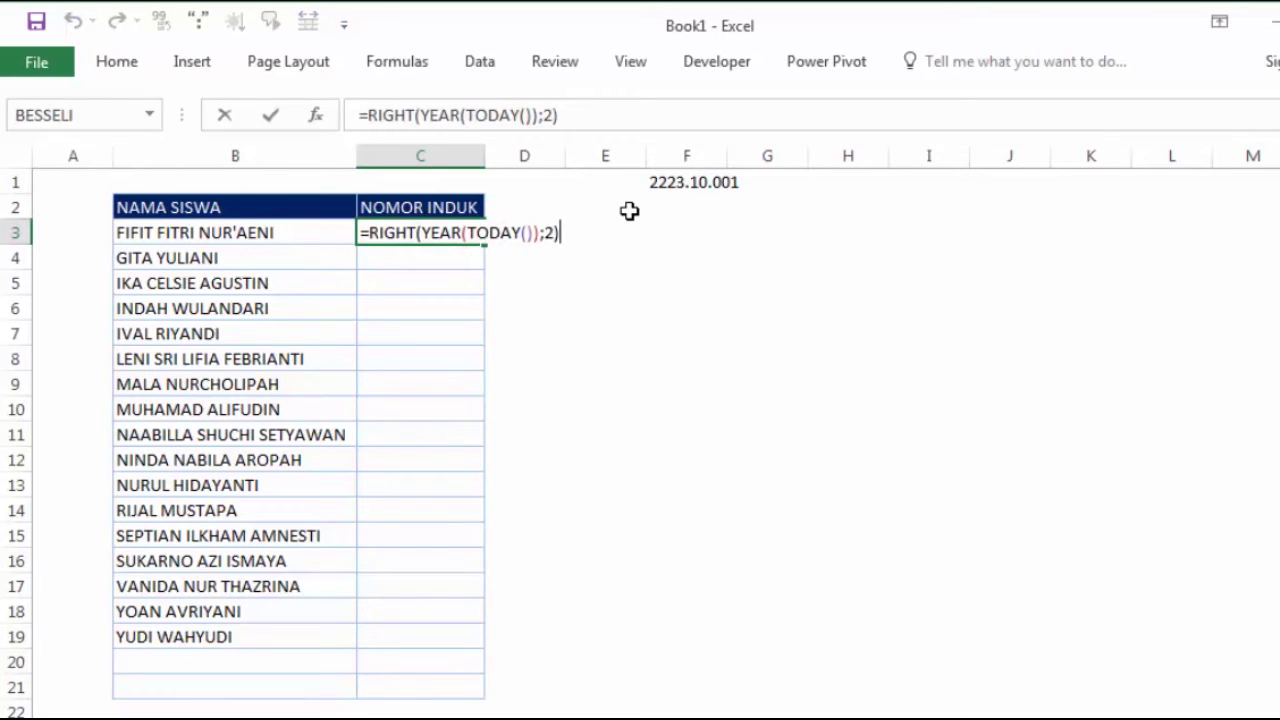
text(&)
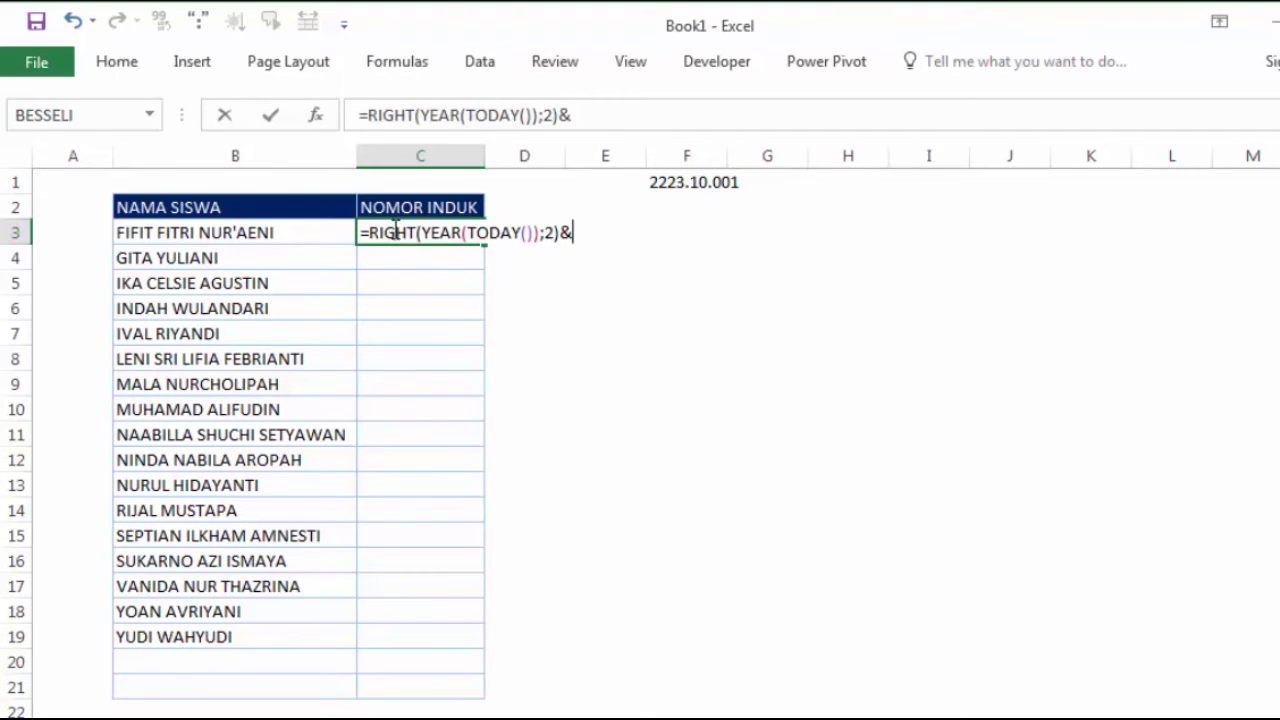
text(ri)
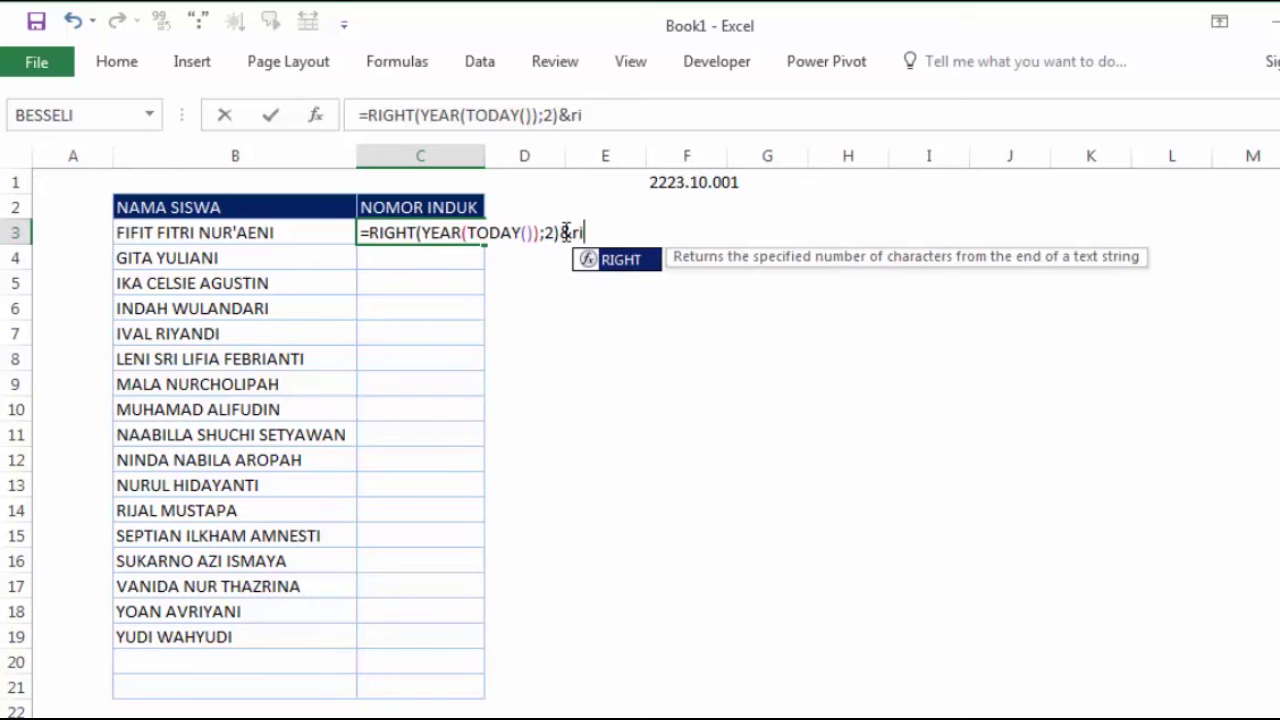
key(Tab)
text(y)
key(Tab)
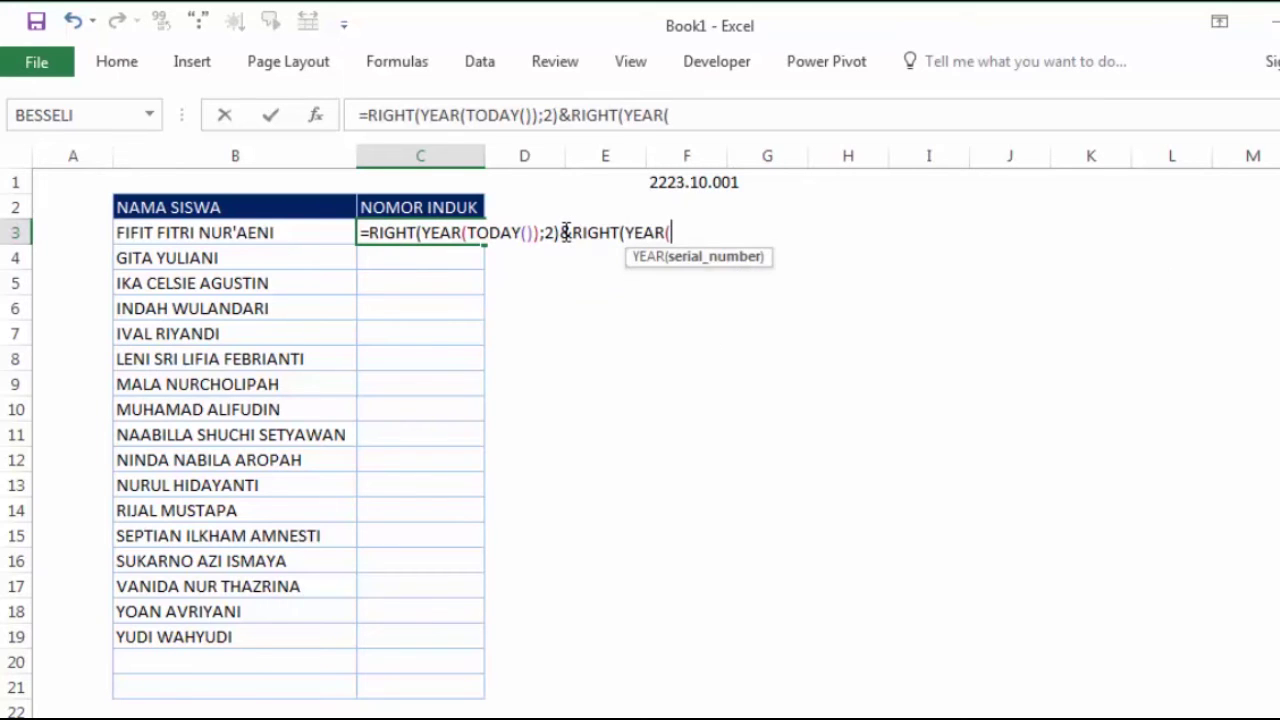
text(tod)
key(Tab)
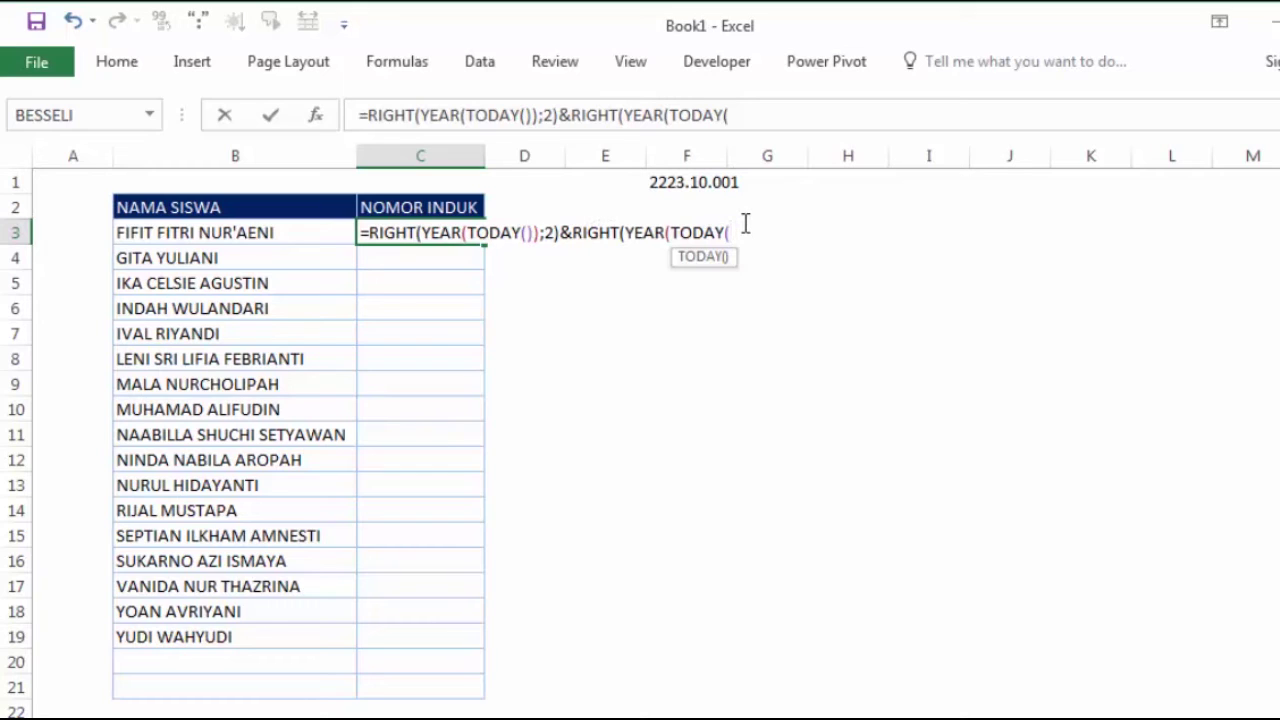
text())
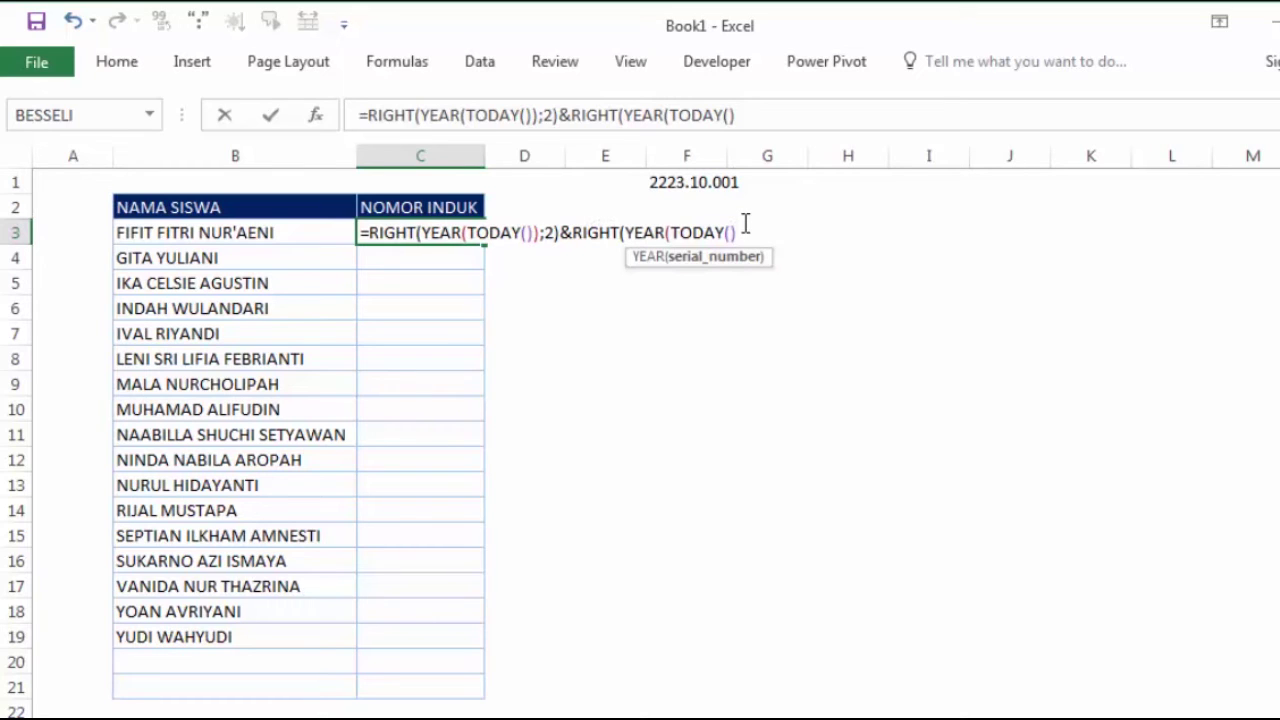
text())
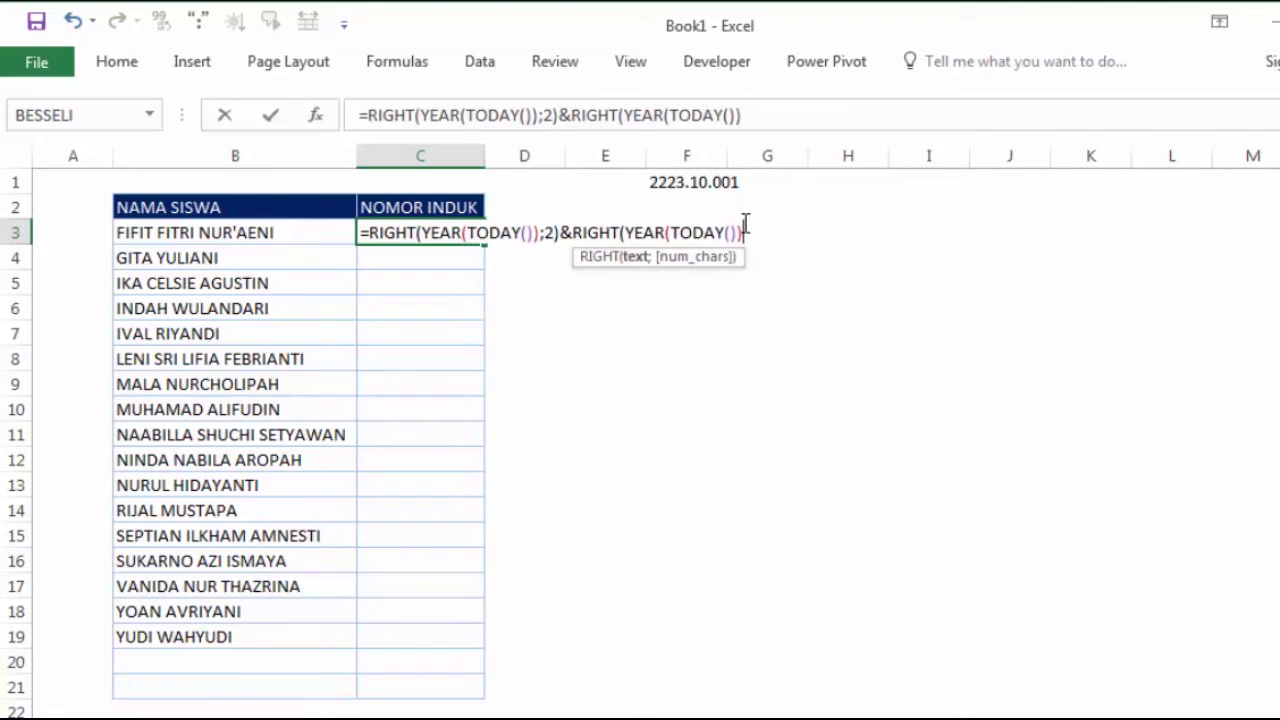
text(;)
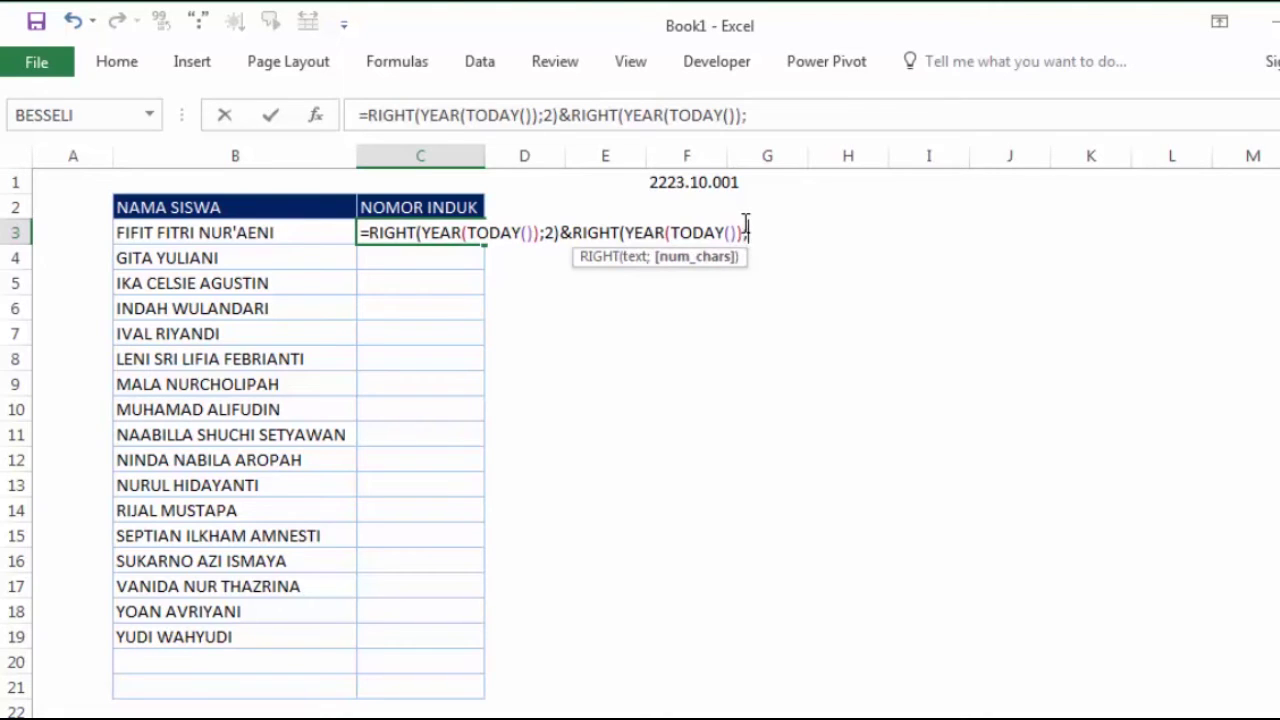
text(2)
key(Return)
drag(773, 409, 661, 295)
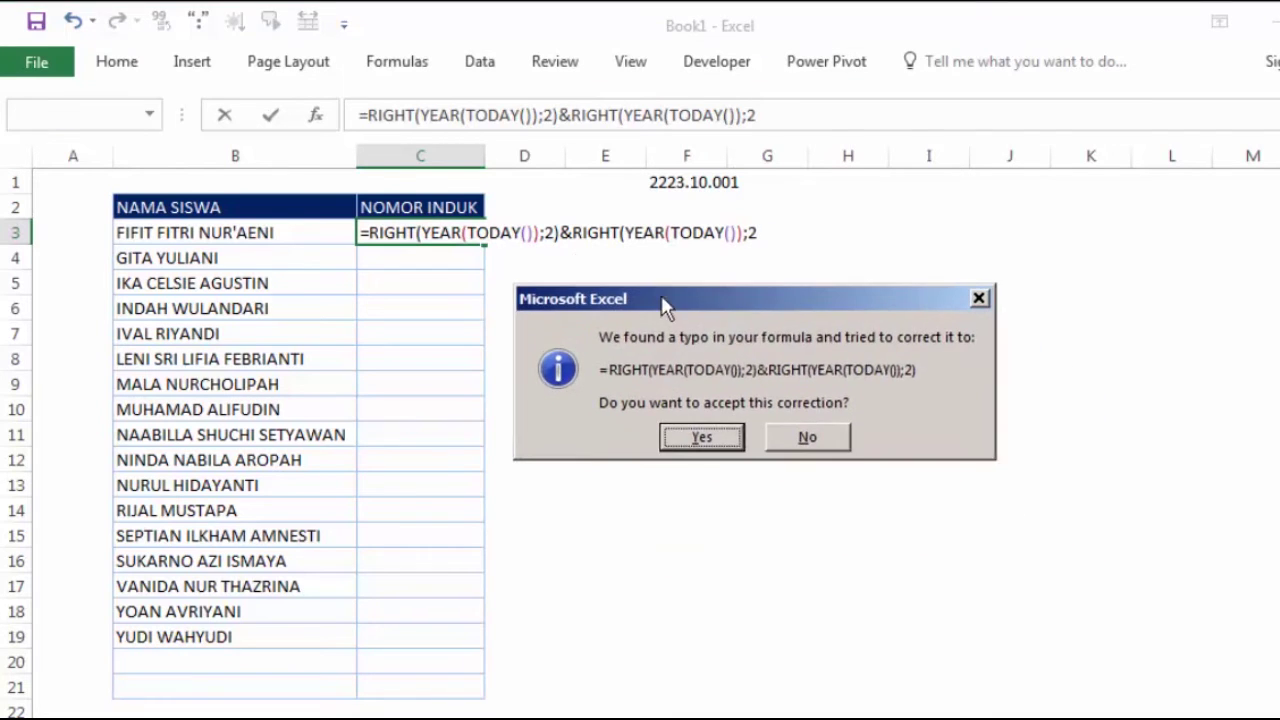
click(700, 437)
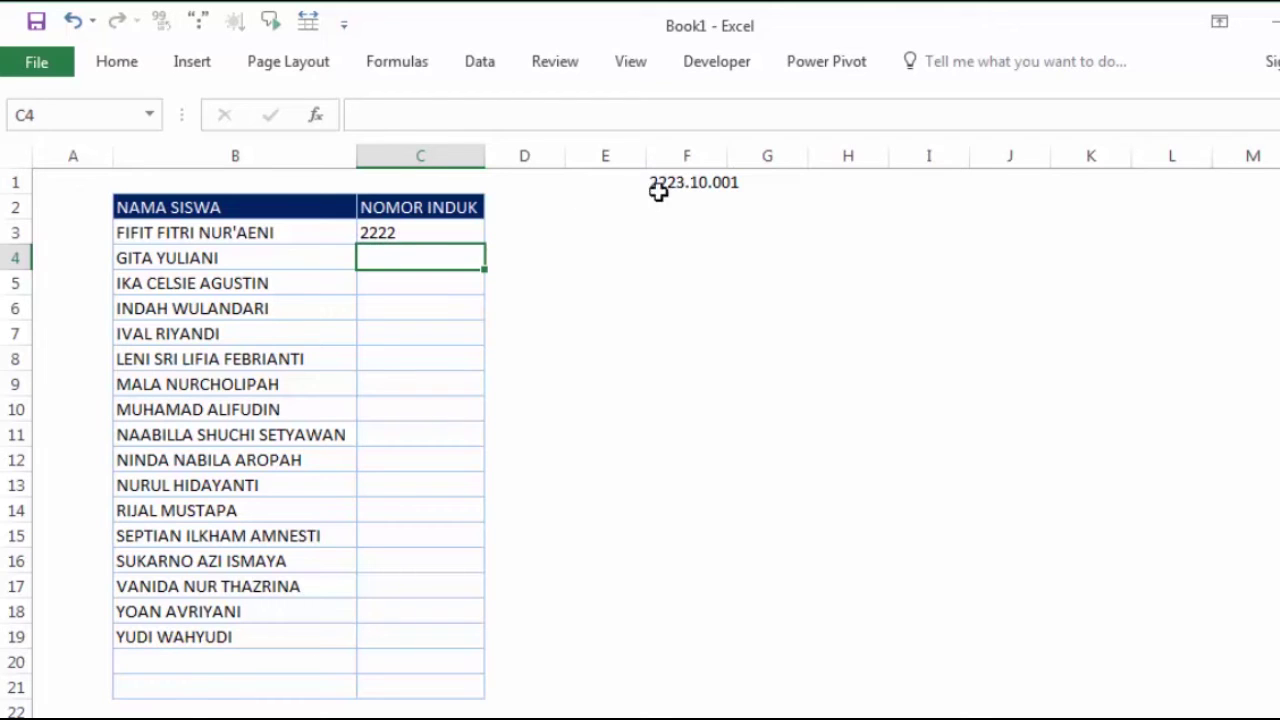
Add +1 to the end of the formula in C3 so the second year part is one higher.
double_click(458, 233)
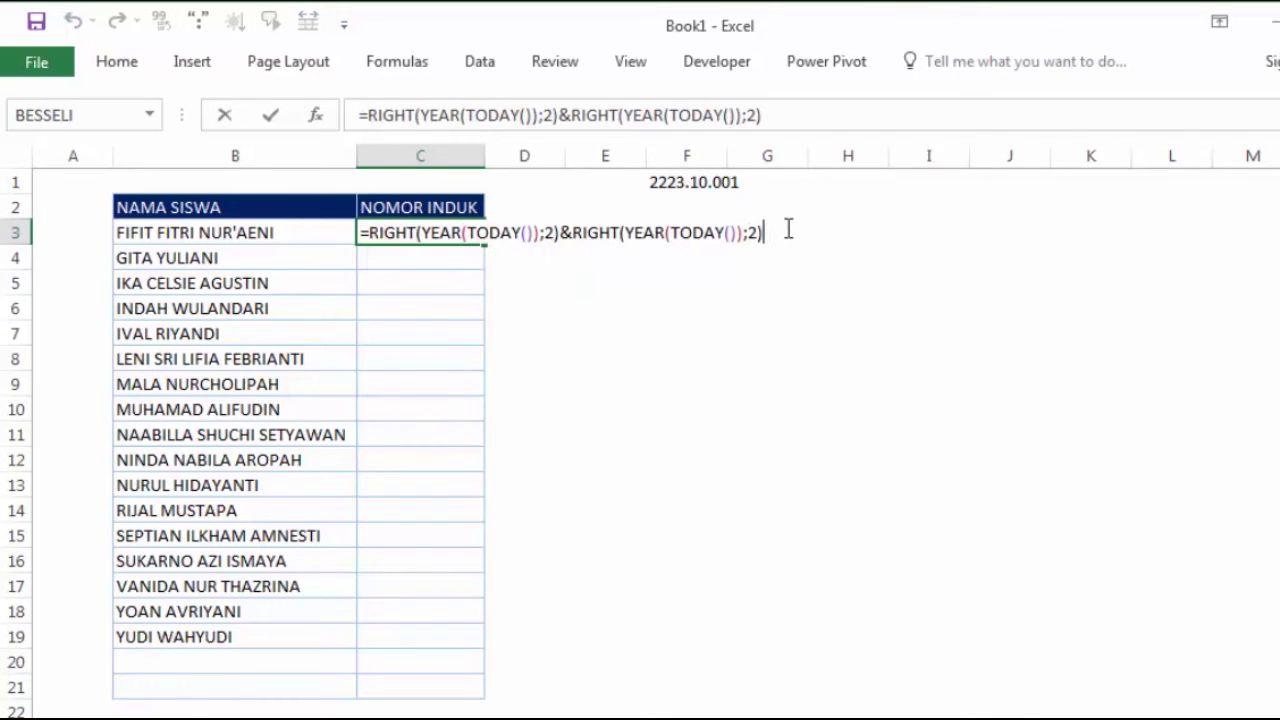
text(+1)
key(Return)
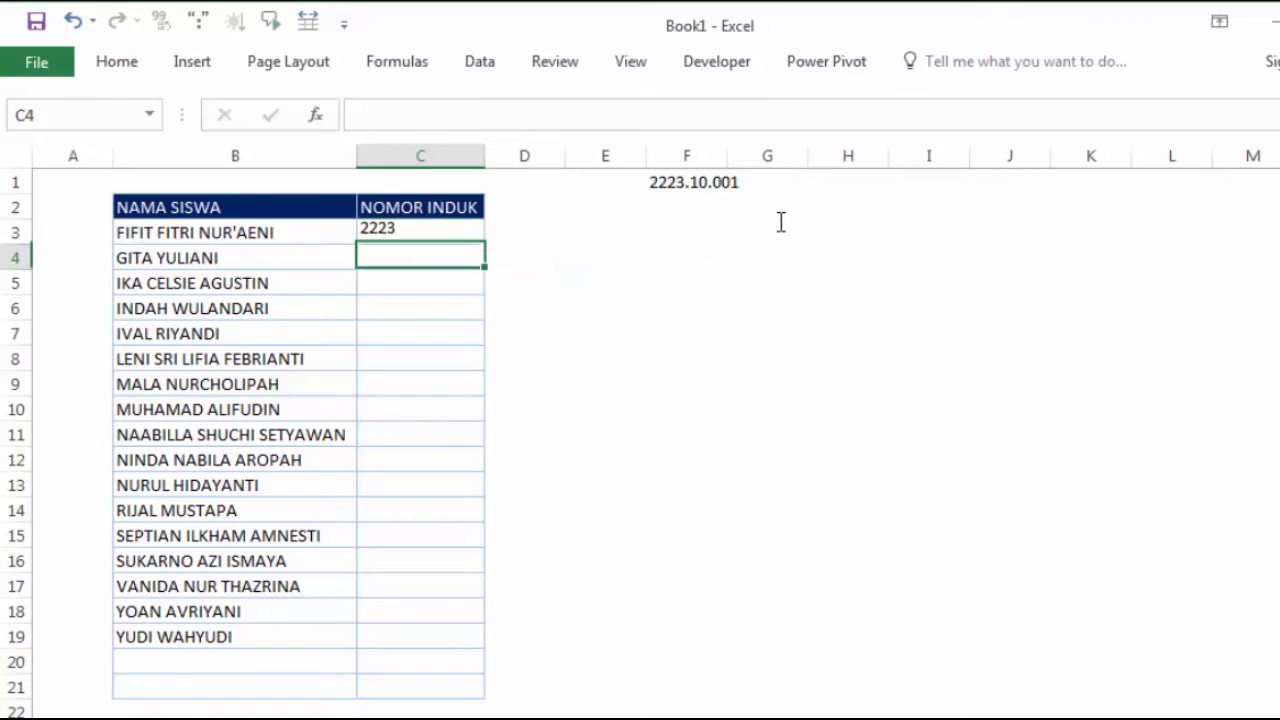
click(449, 234)
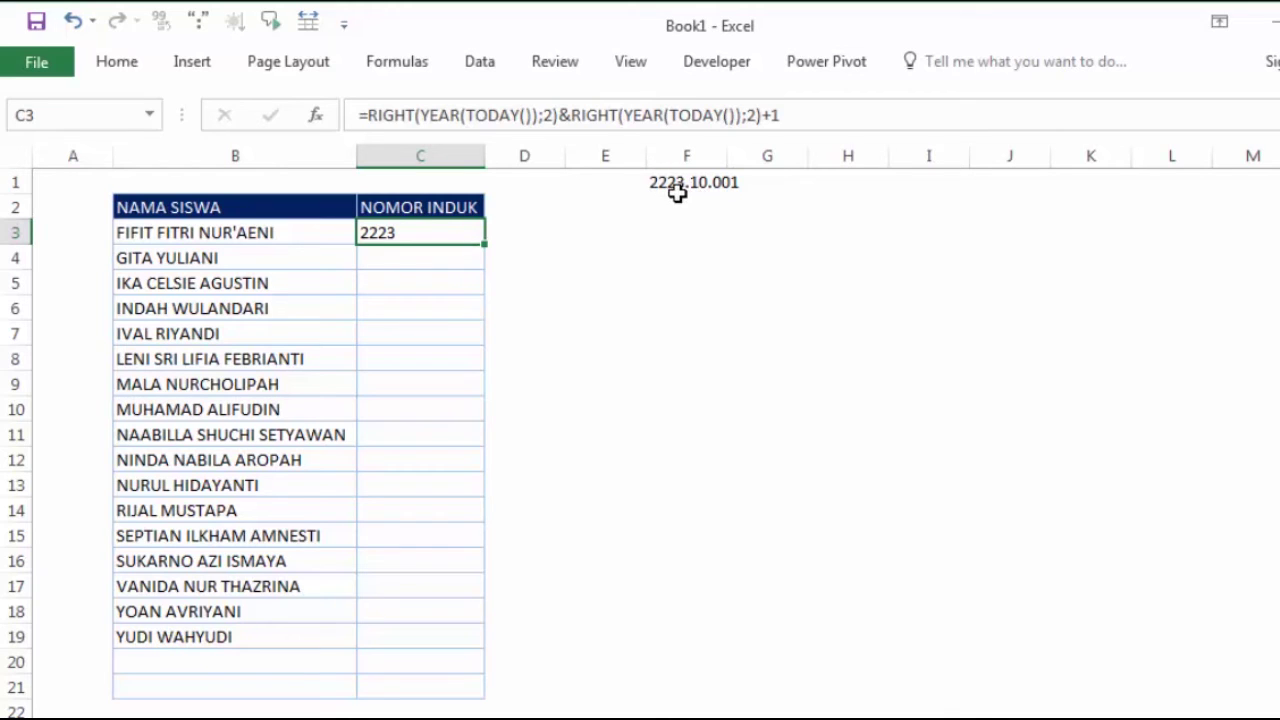
Append the fixed text &".10." to the end of the formula in C3.
double_click(461, 233)
click(788, 233)
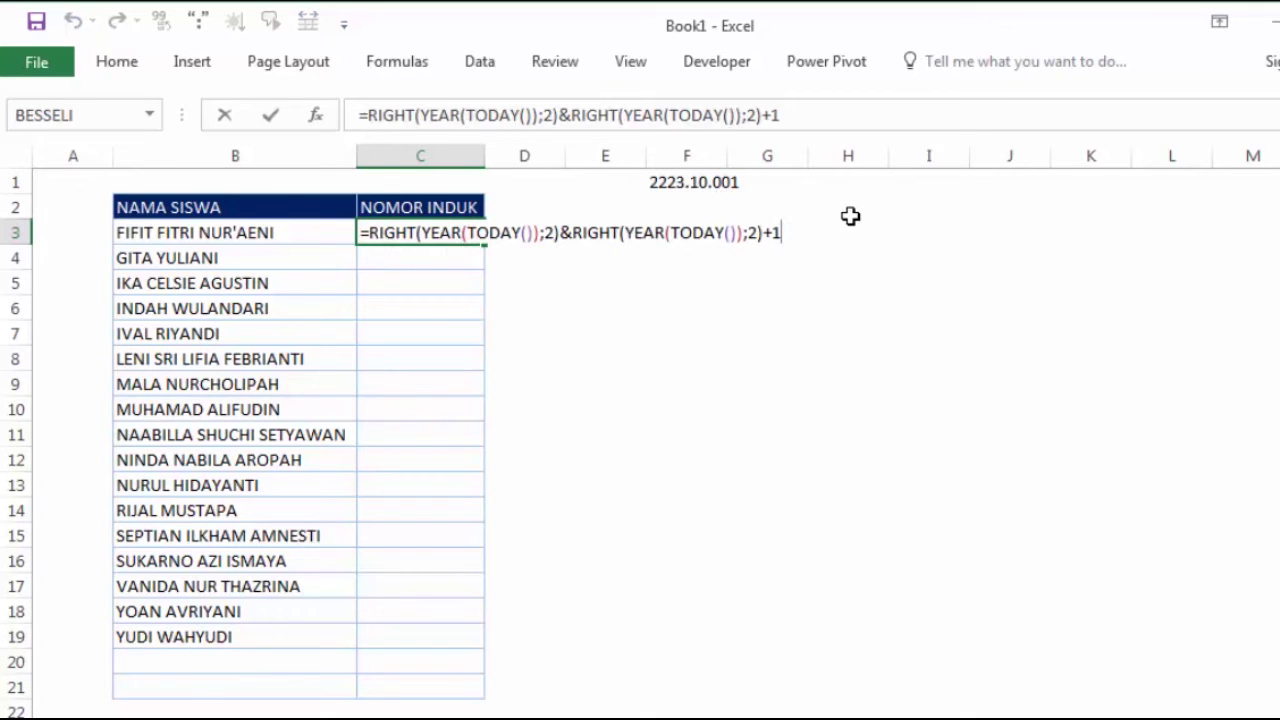
text(&".10)
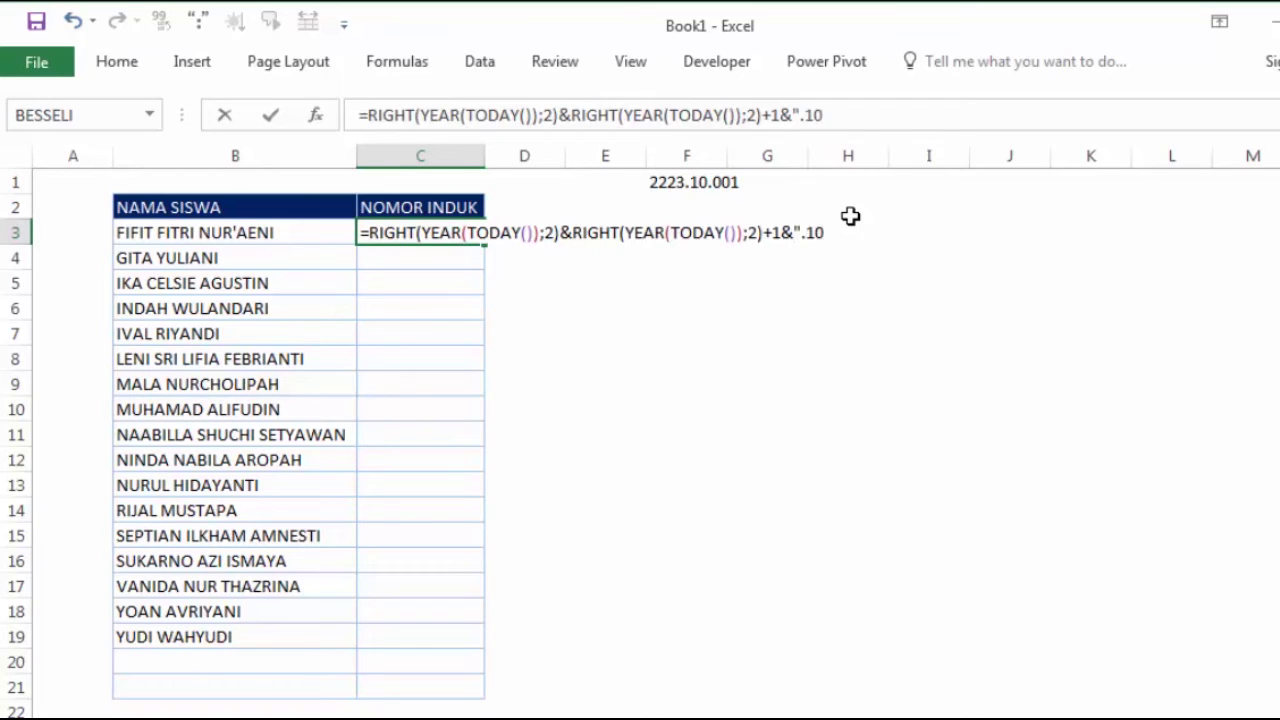
text(.")
key(Return)
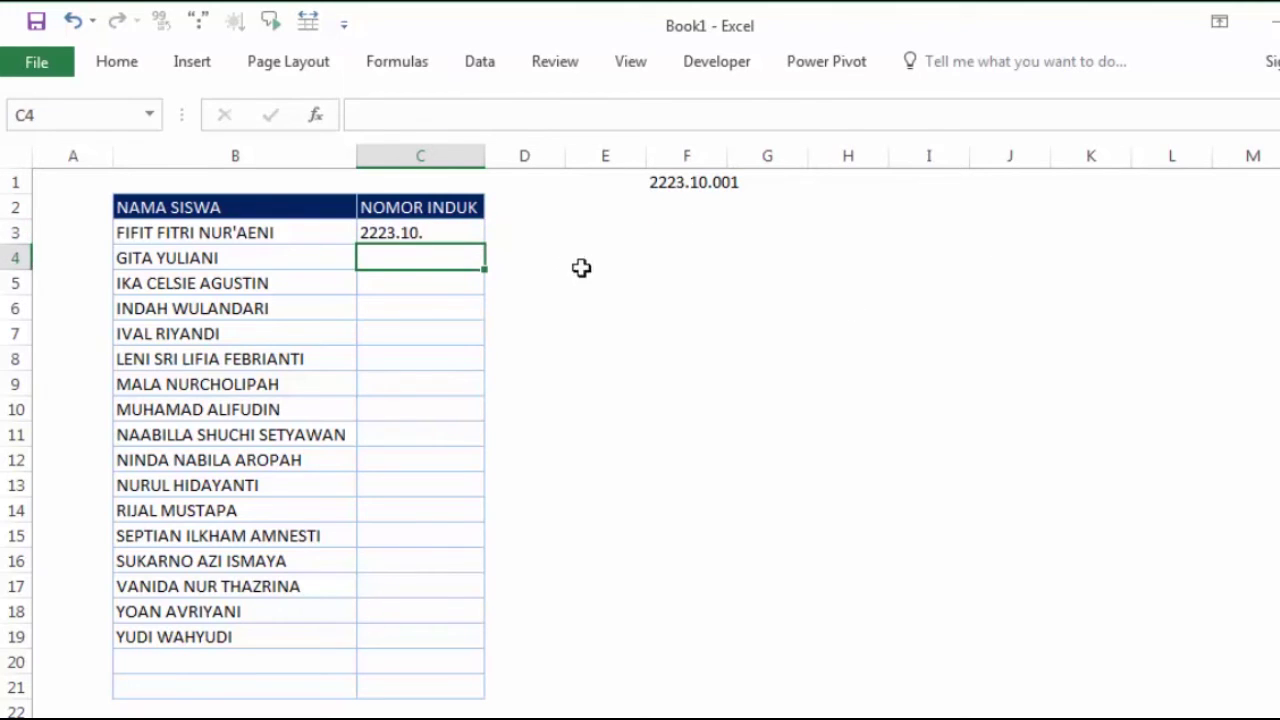
Append &ROWS(B3:B3) to the formula in C3, referencing the first student name cell for both ends of the range.
click(463, 231)
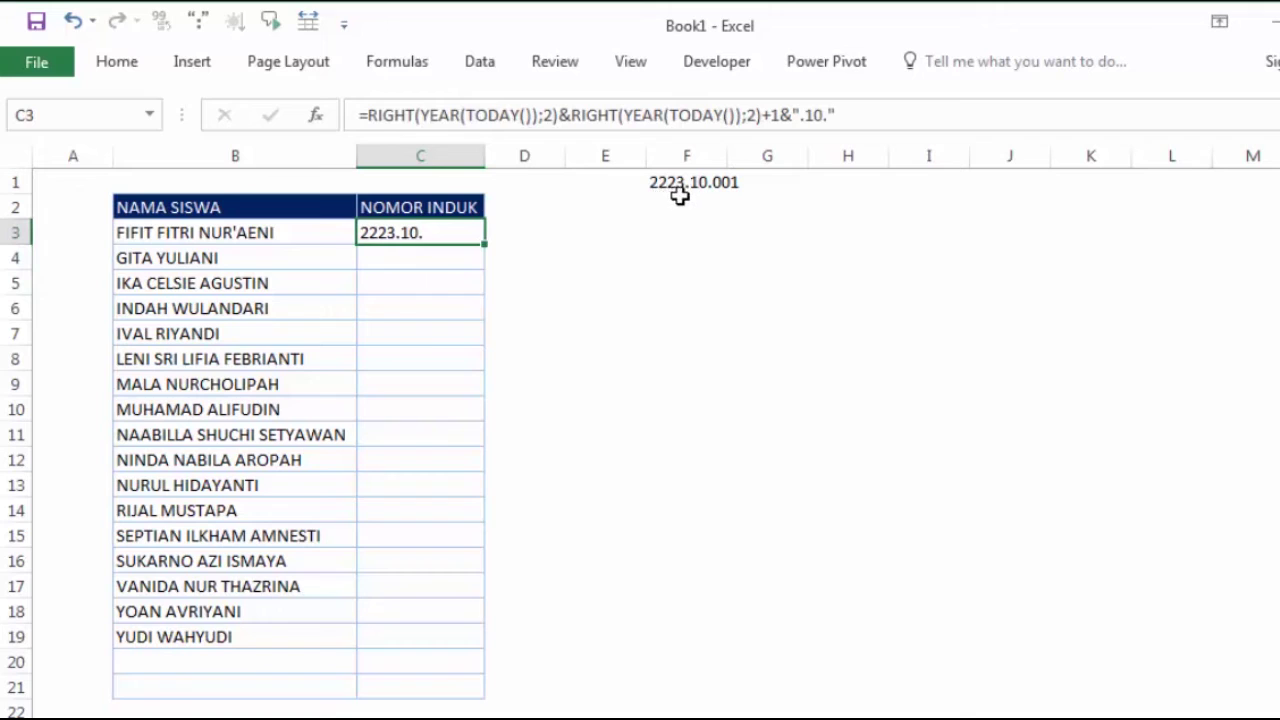
click(689, 243)
click(447, 231)
double_click(458, 232)
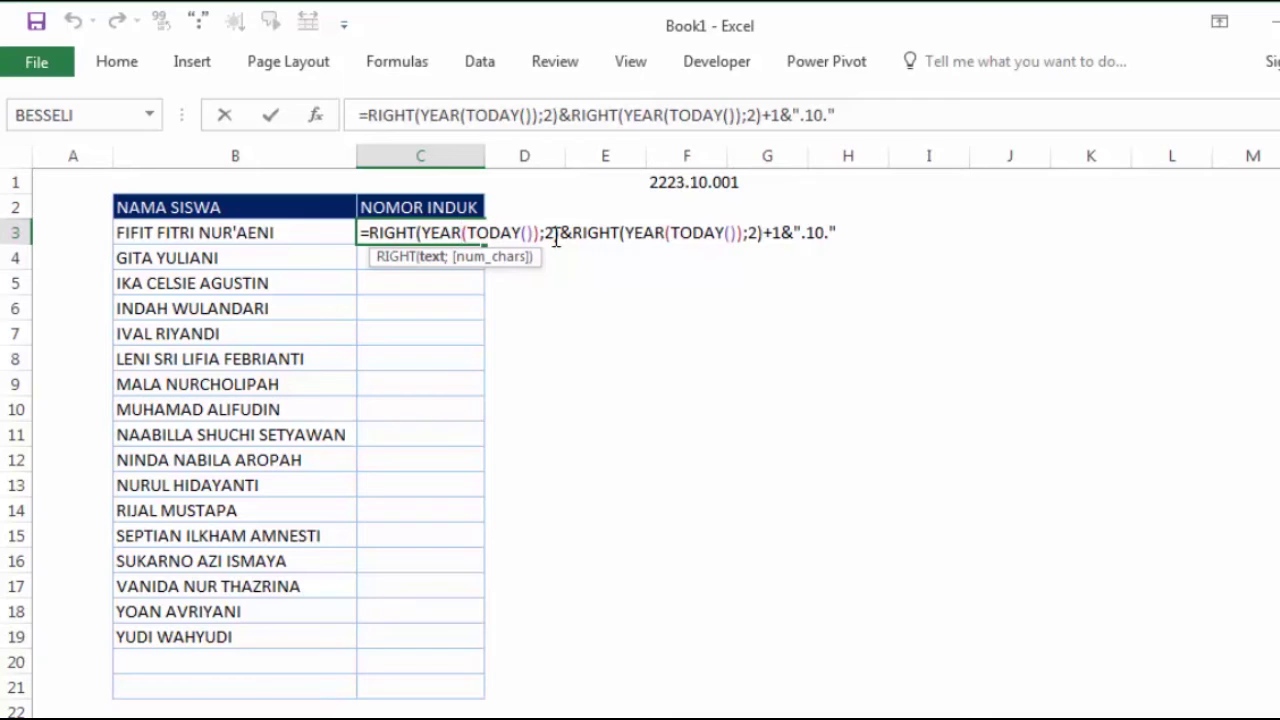
click(838, 232)
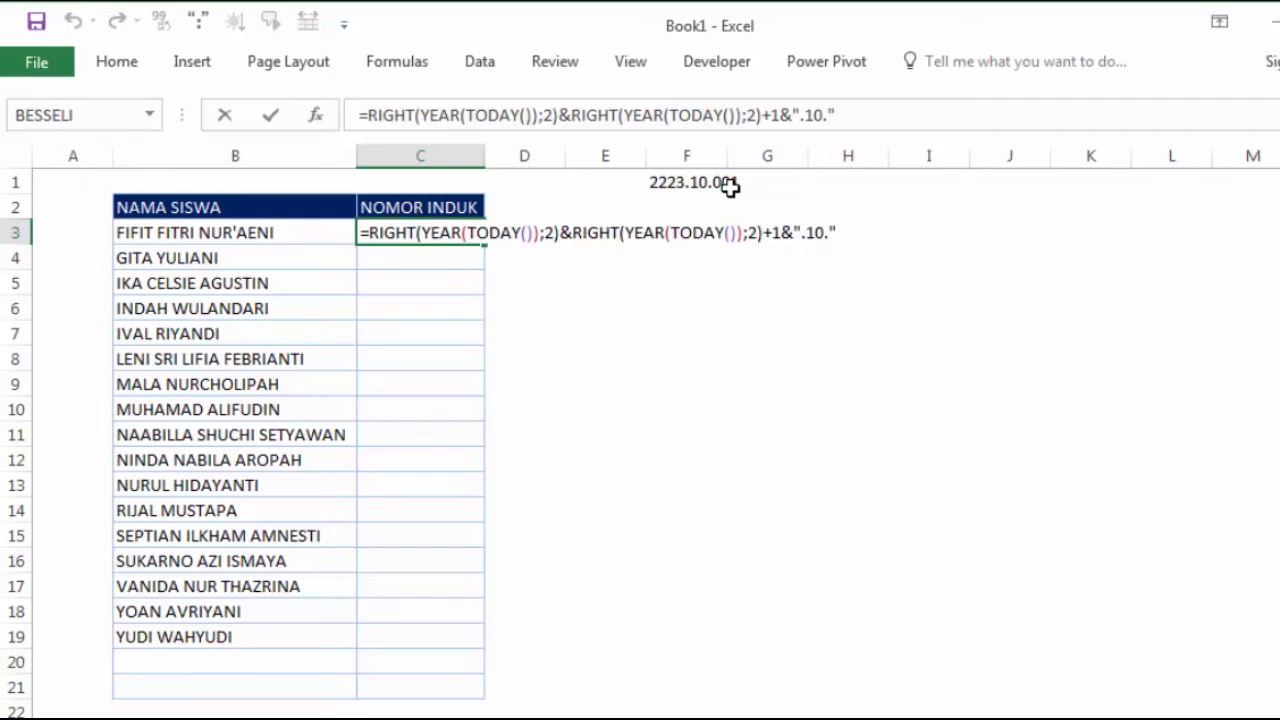
text(&rows)
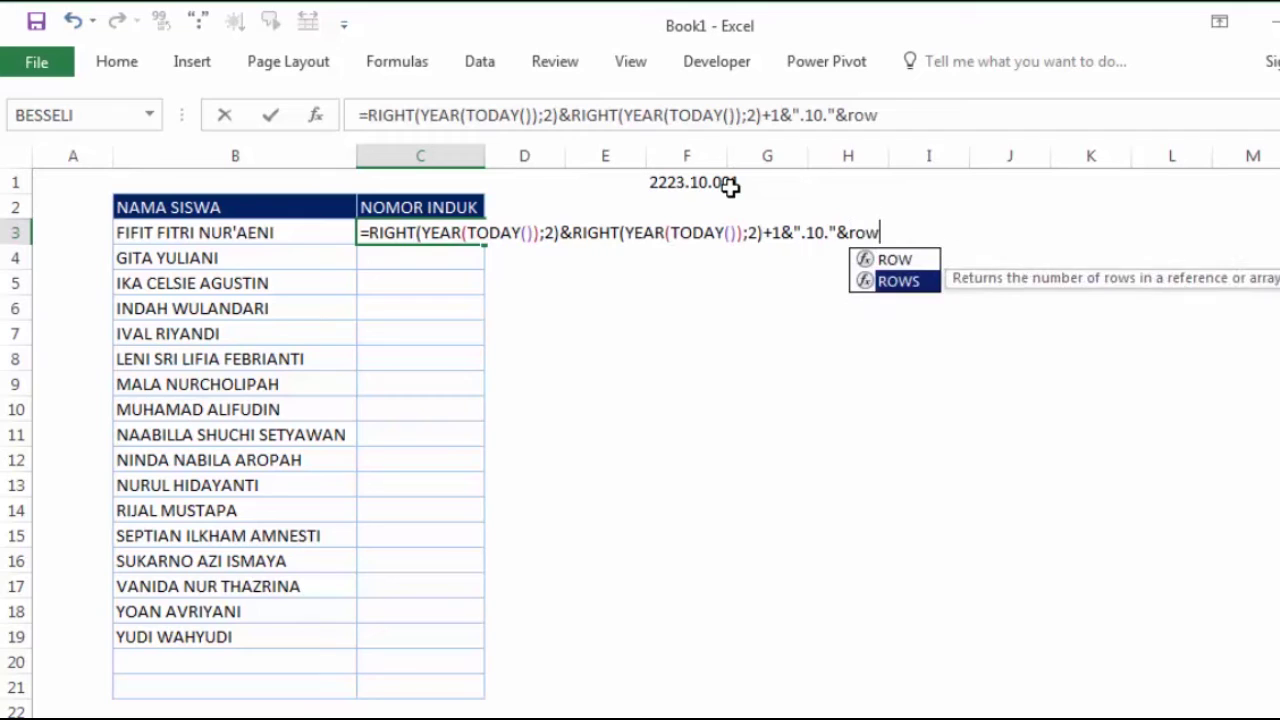
key(Tab)
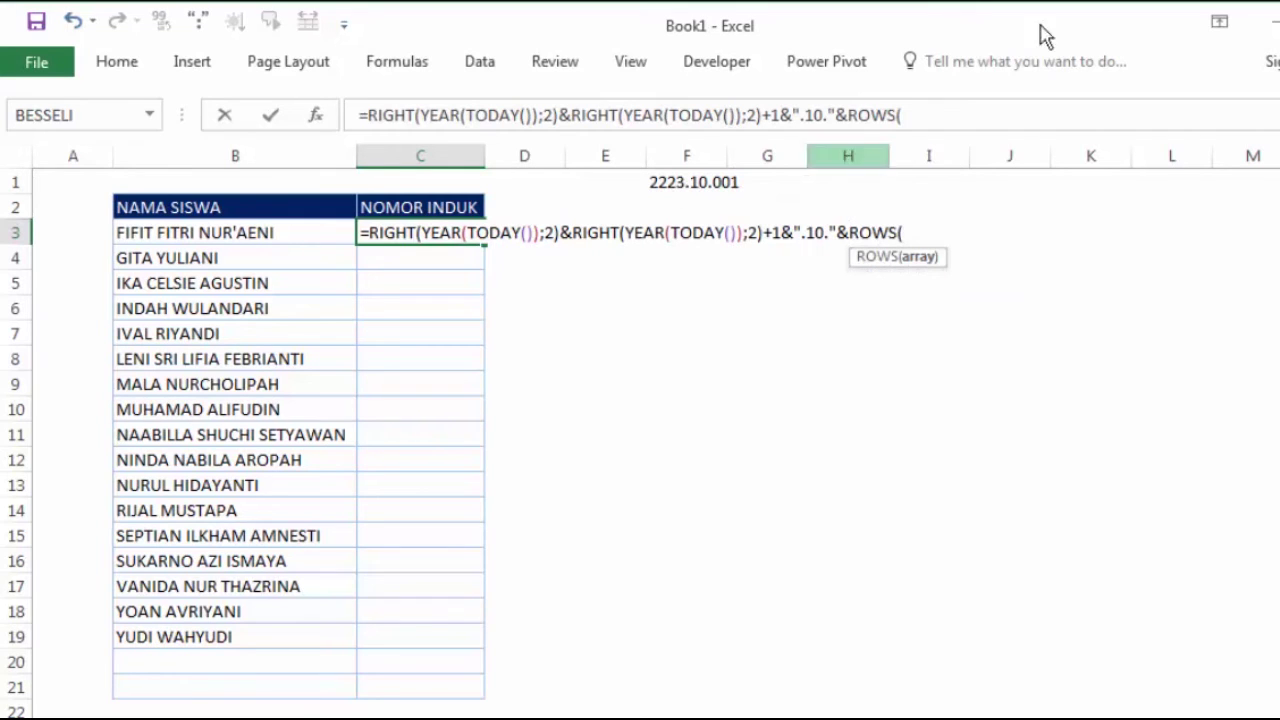
click(294, 241)
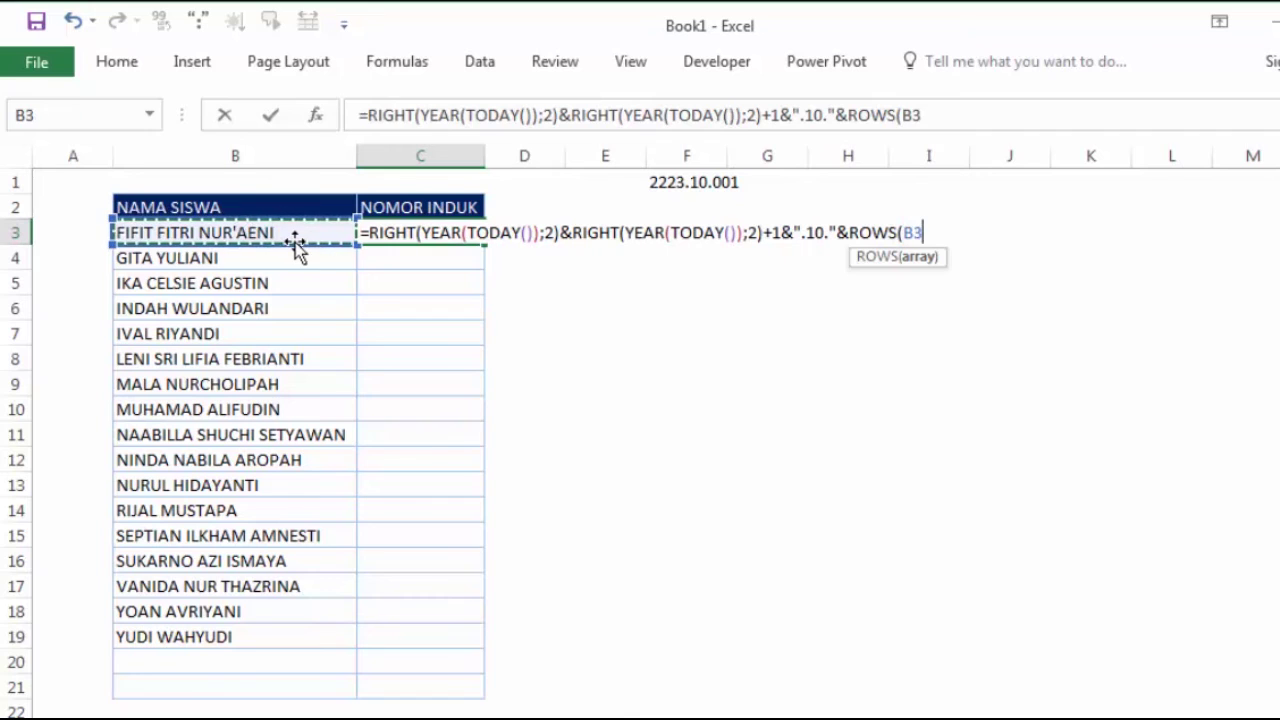
text(:)
click(295, 242)
text())
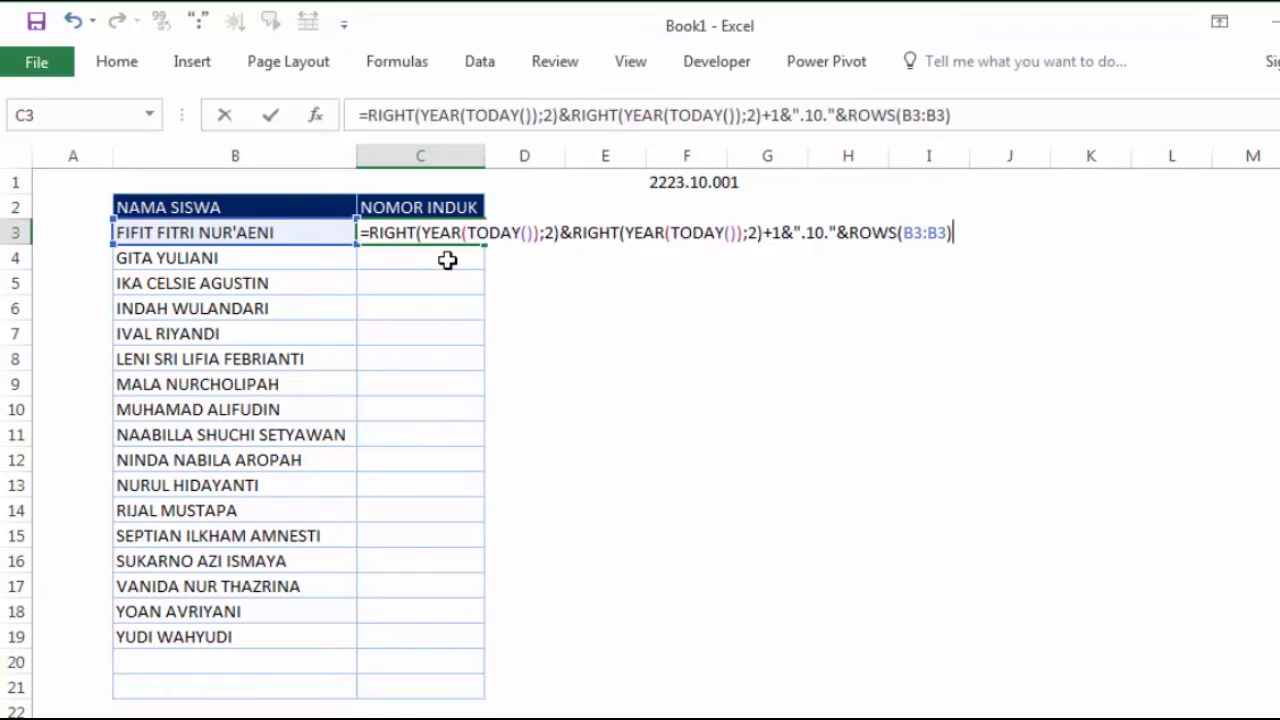
Make the first reference in the ROWS range absolute so it reads ROWS($B$3:B3), and commit the formula in C3.
click(912, 232)
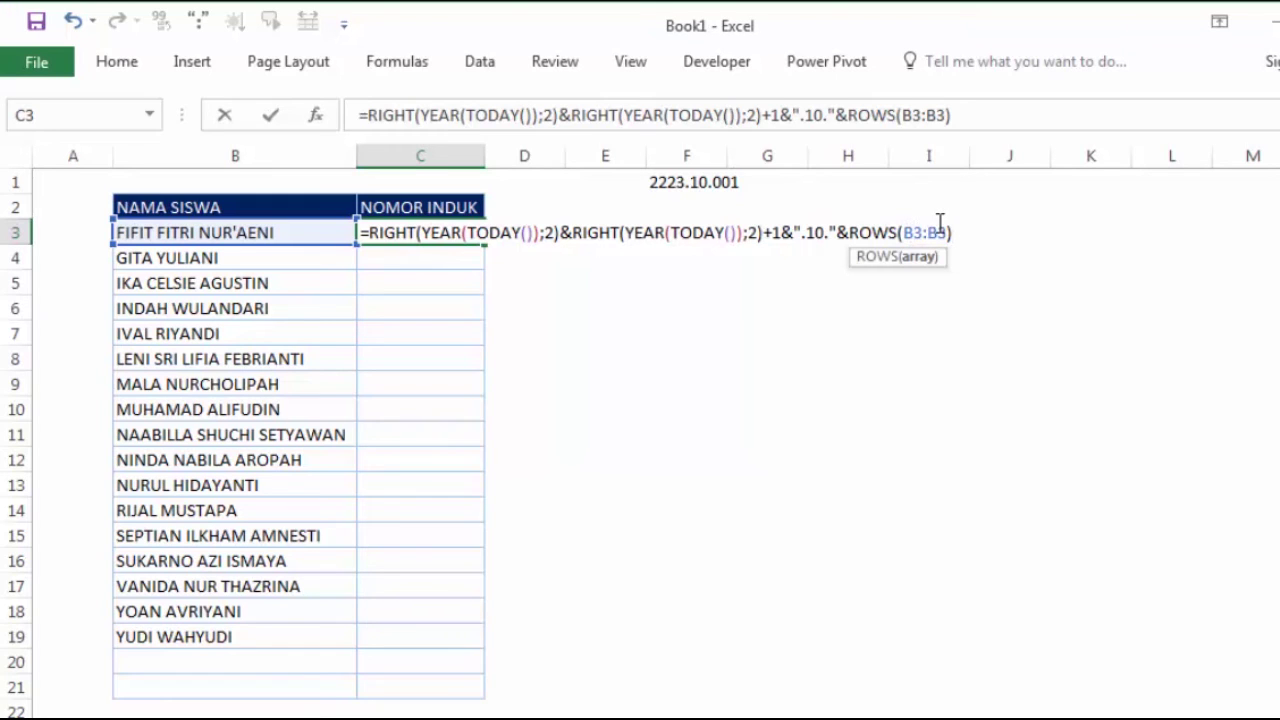
key(F4)
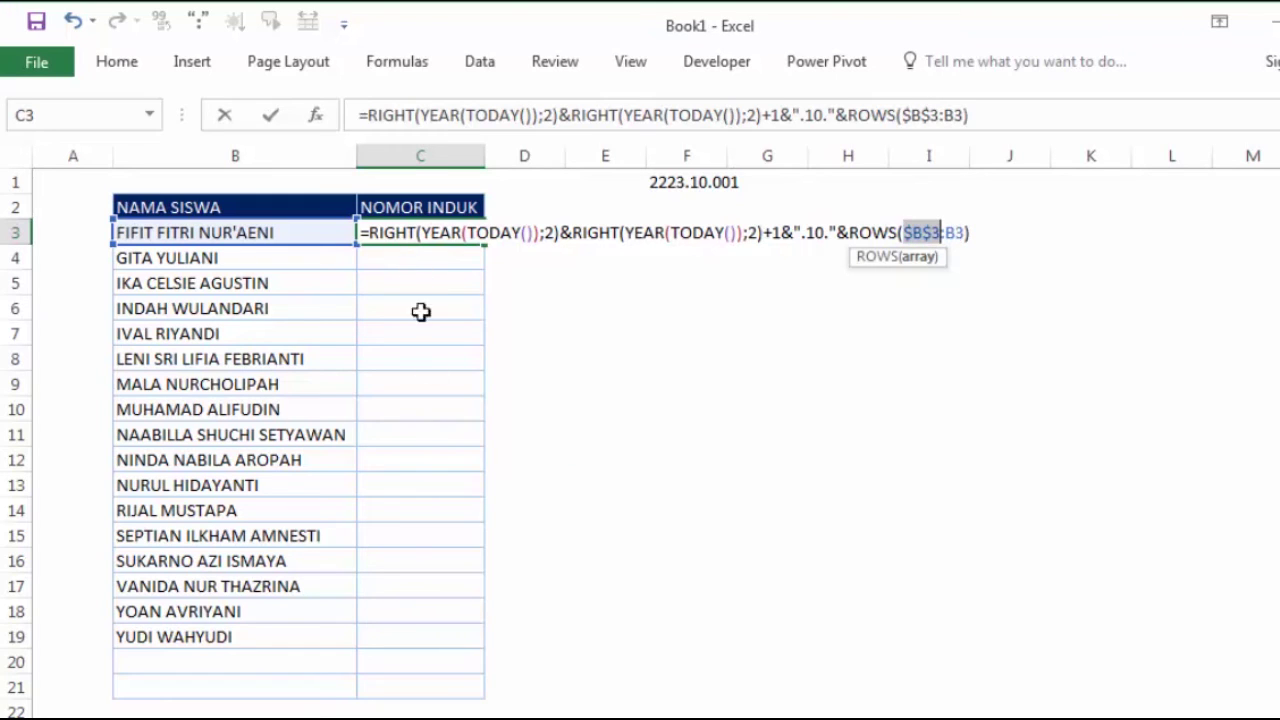
click(970, 232)
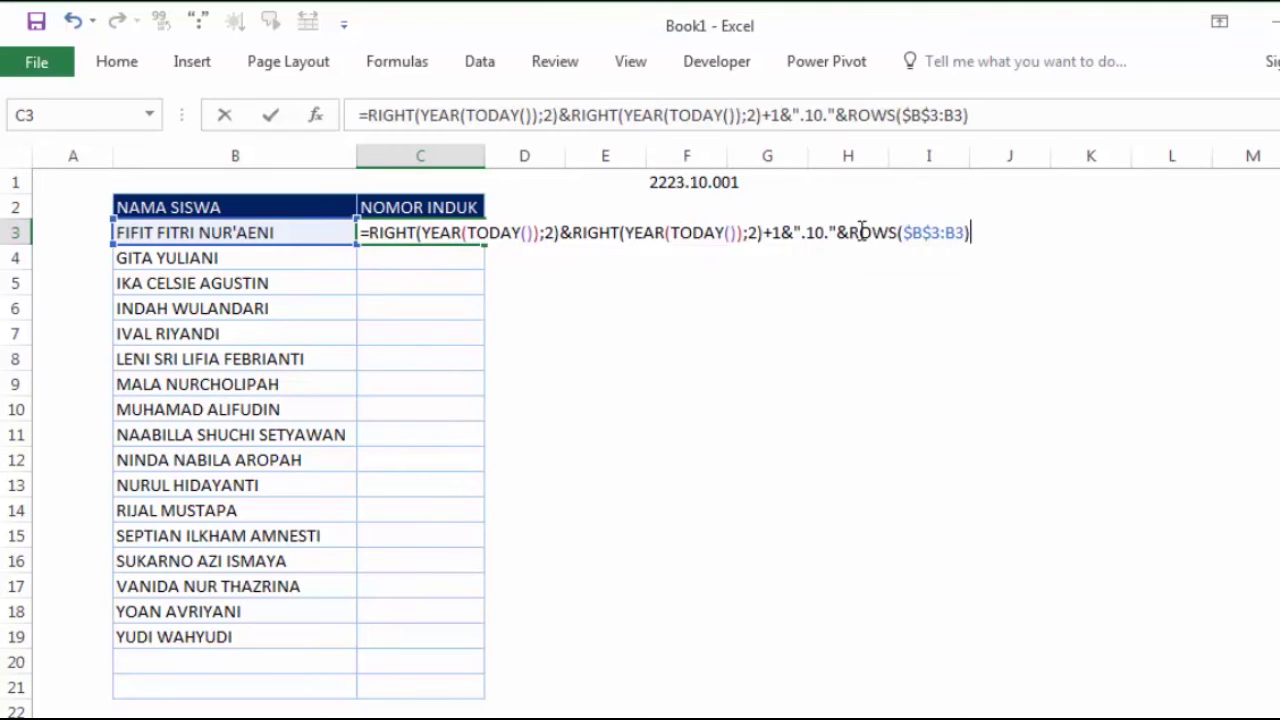
key(Return)
click(465, 231)
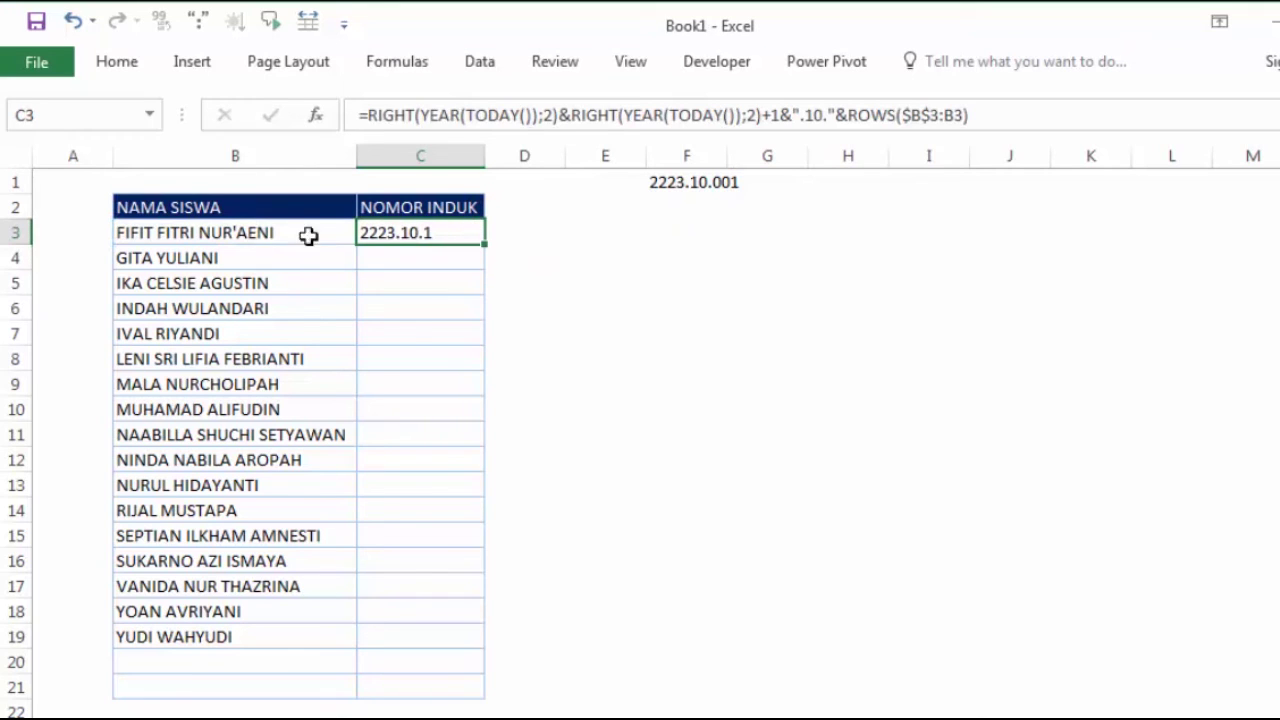
Wrap the ROWS part of the C3 formula in TEXT with the format "000" and commit it, accepting the suggested correction of the closing parenthesis.
double_click(453, 232)
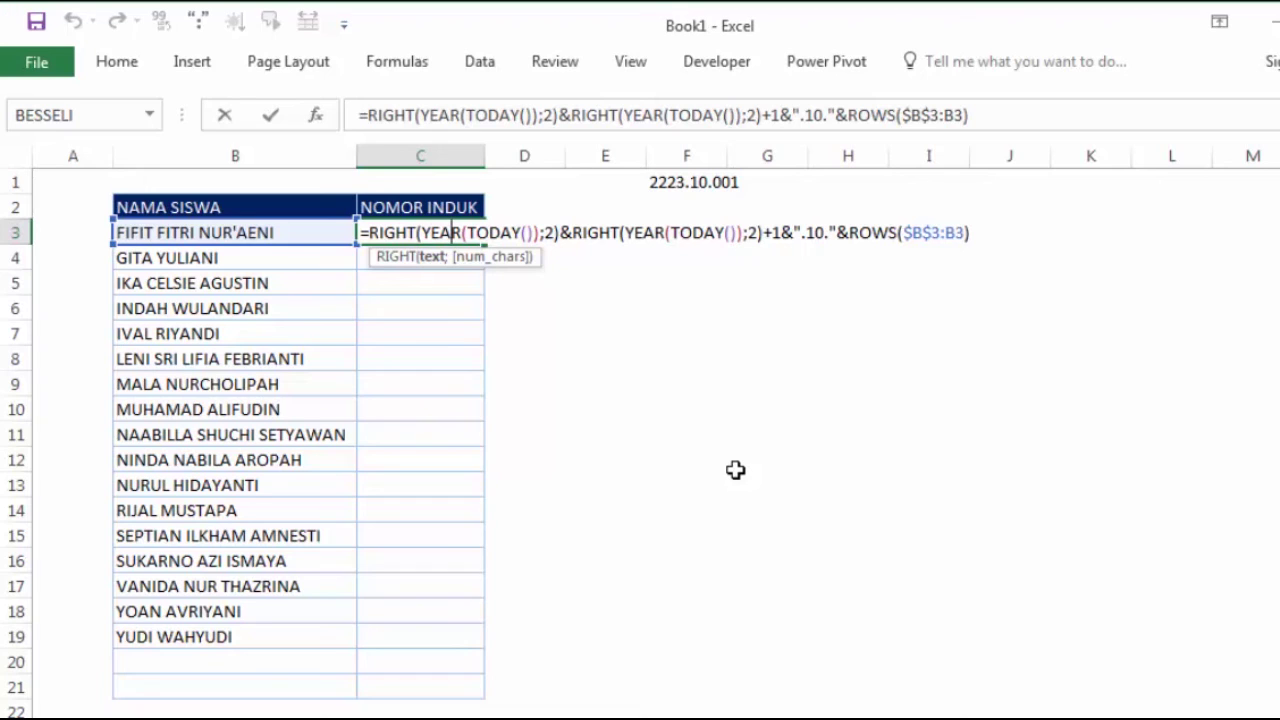
click(845, 232)
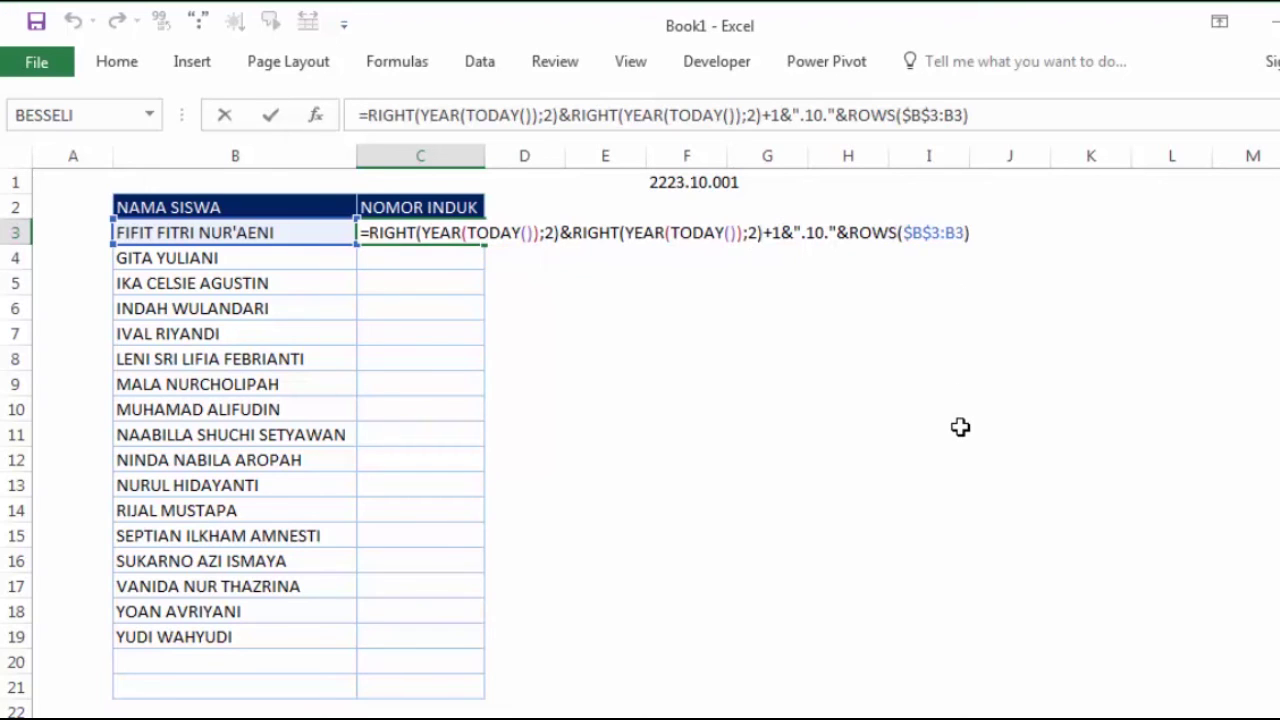
text(te)
key(Tab)
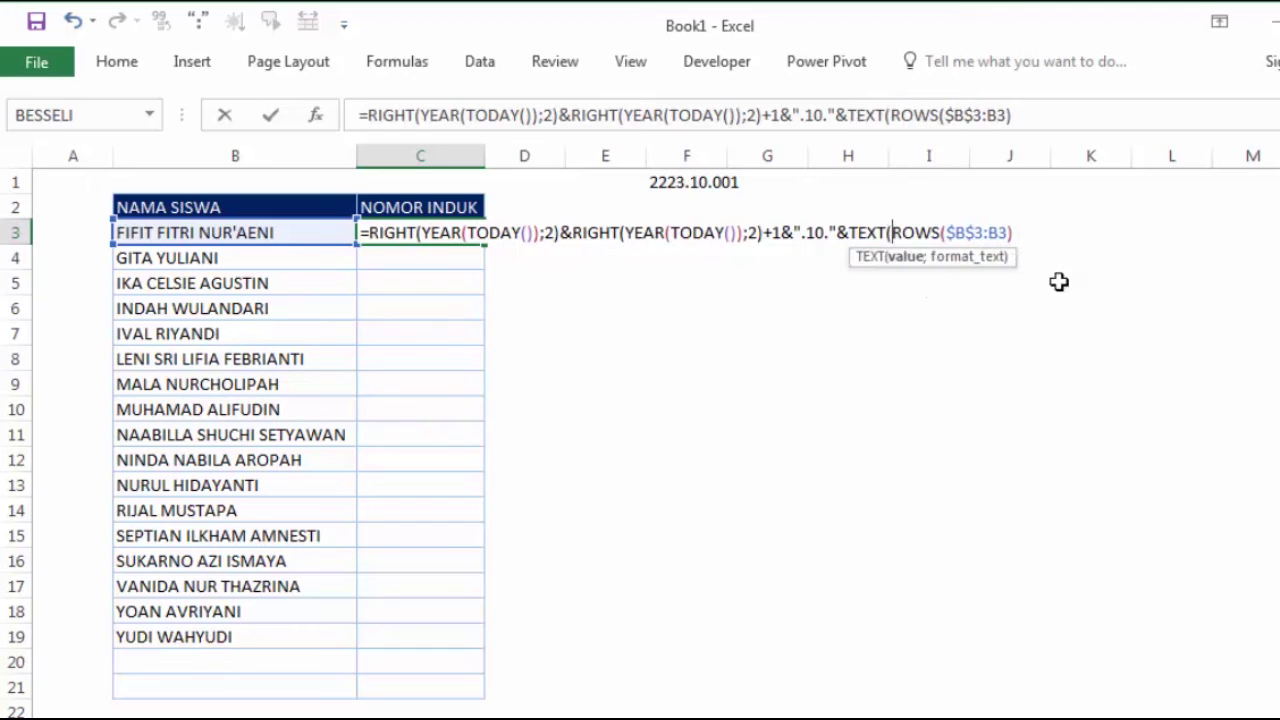
click(1042, 236)
text(;"00)
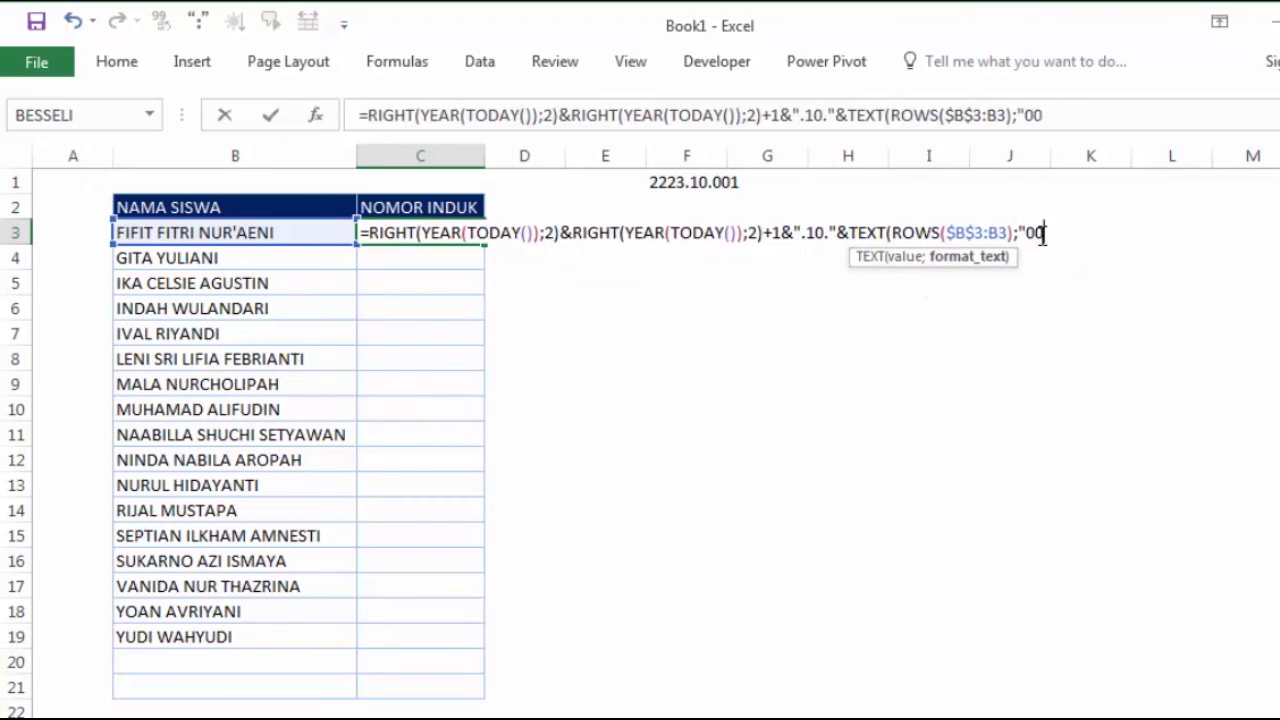
text(0")
key(Return)
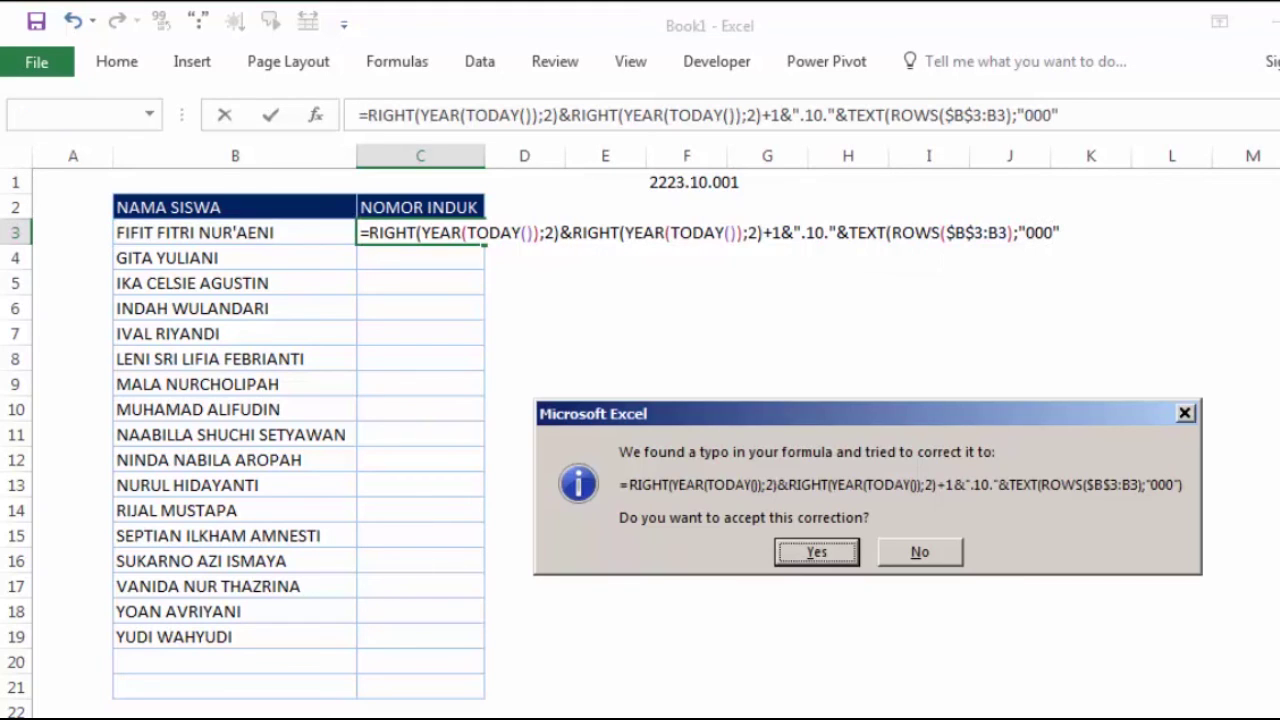
drag(1055, 418, 1002, 316)
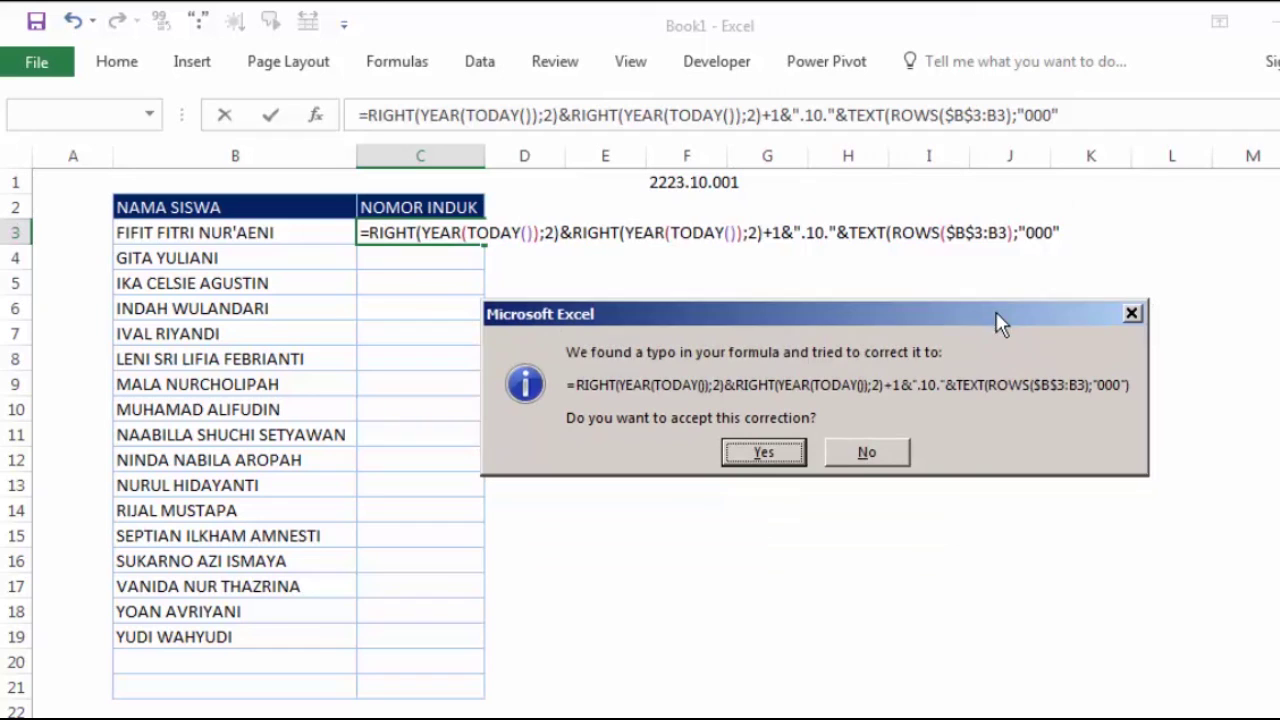
click(792, 449)
click(605, 333)
Fill the C3 formula down through C21 and check the numbers in the rows without a student name.
click(437, 234)
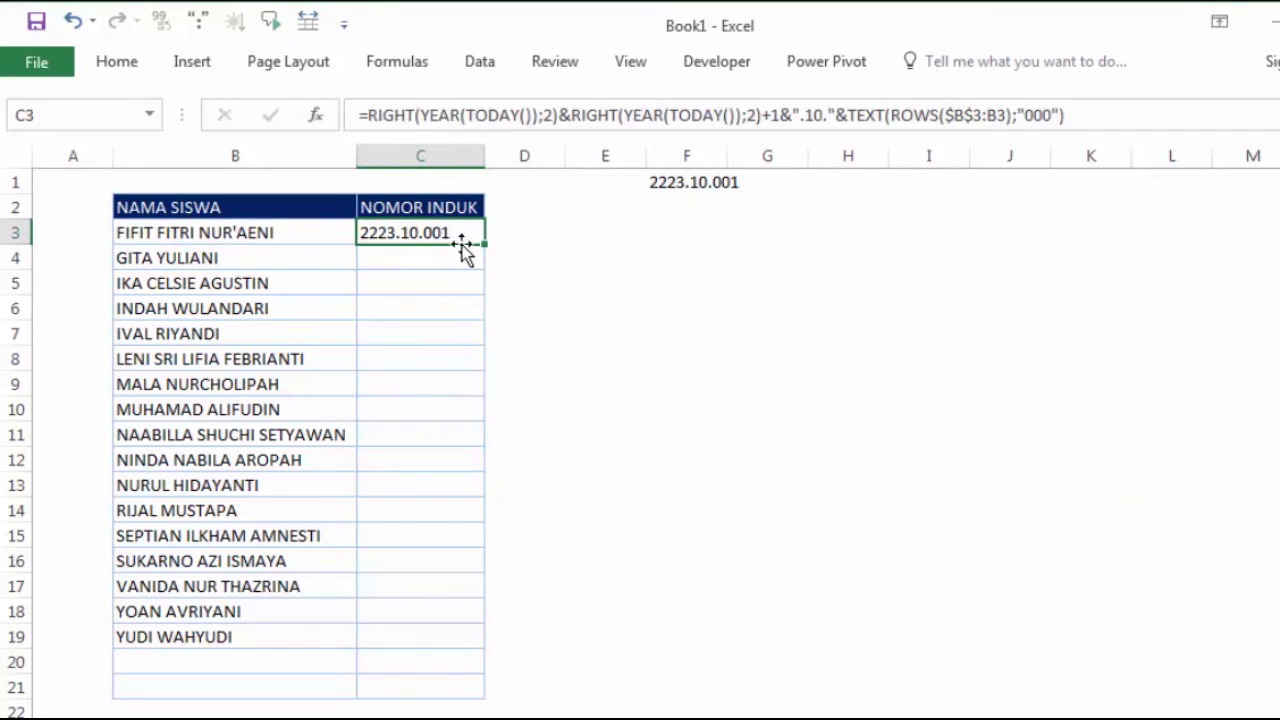
drag(487, 243, 500, 686)
click(760, 412)
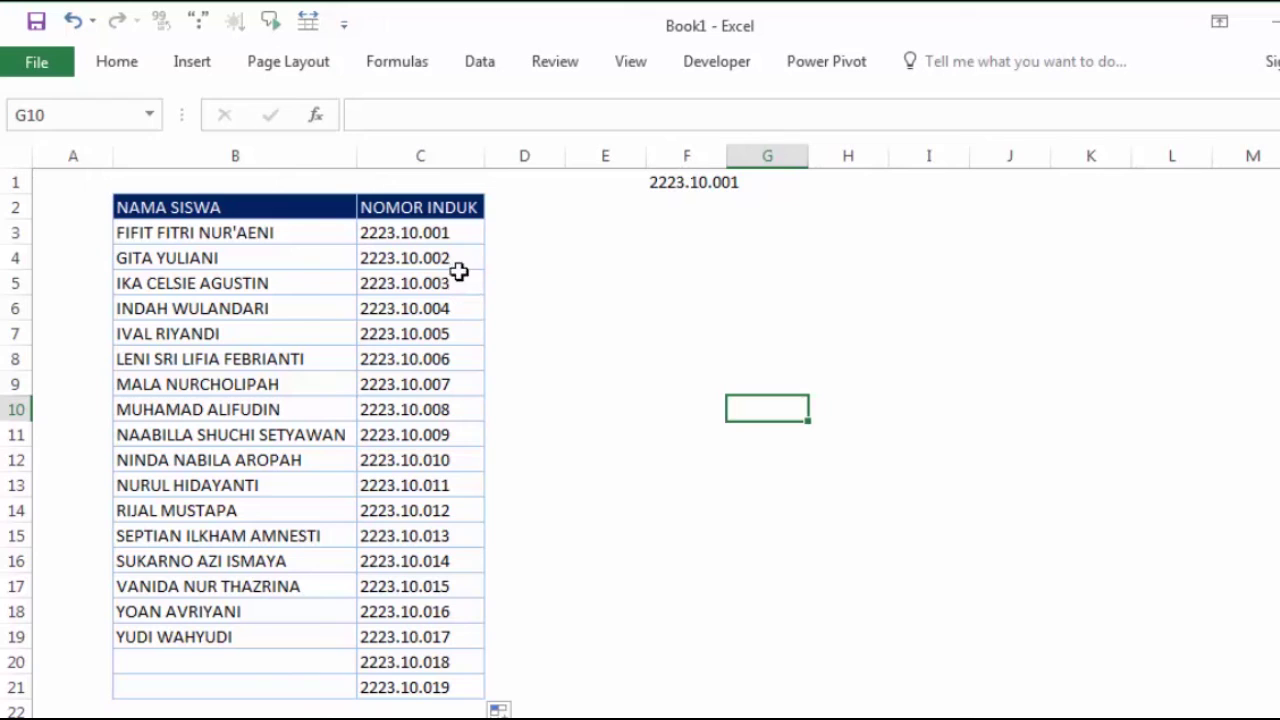
click(412, 664)
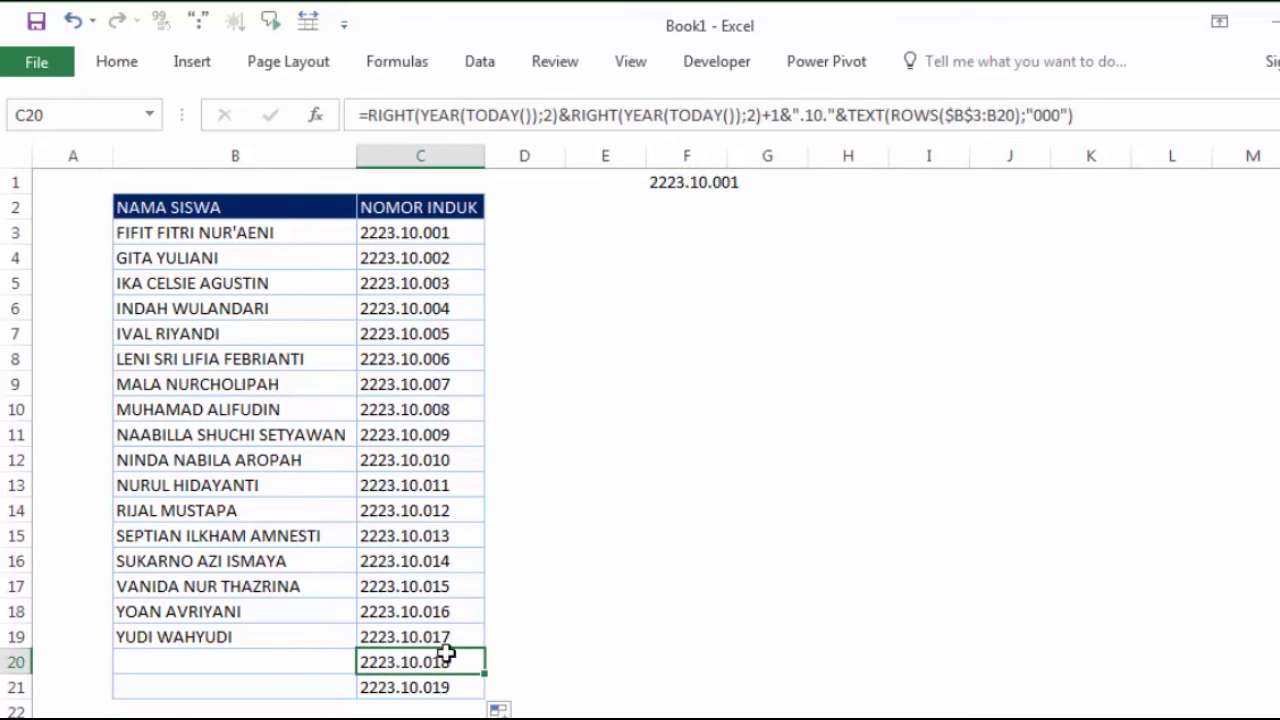
click(283, 655)
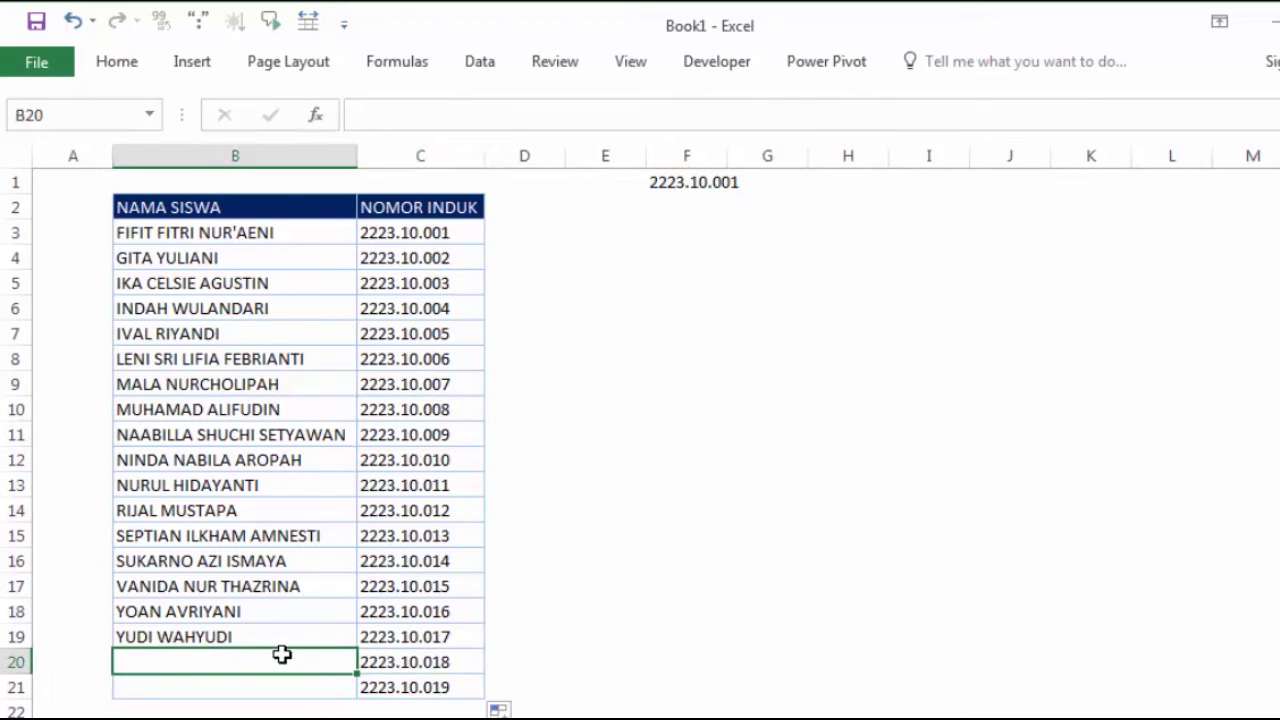
click(450, 660)
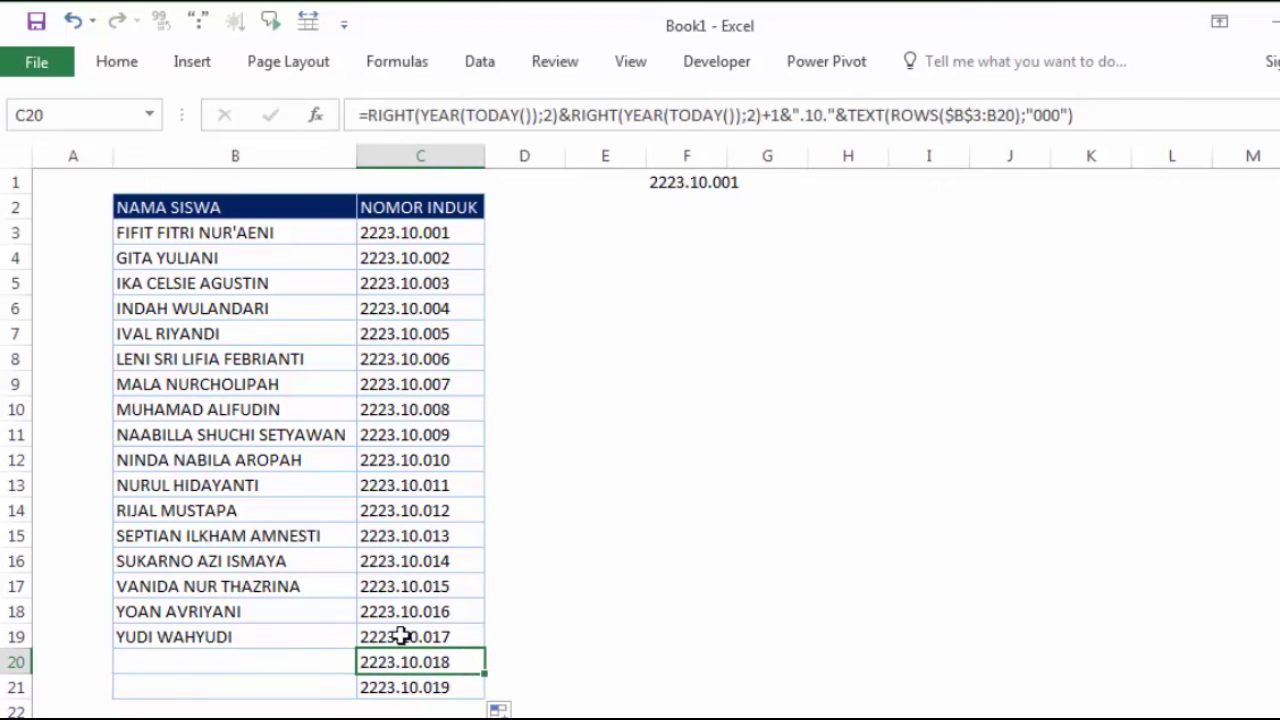
click(300, 641)
click(432, 632)
Wrap the C3 formula in IF(B3="";"";…) so it returns blank without a name, and commit it, accepting the suggested parenthesis correction.
click(447, 233)
double_click(447, 233)
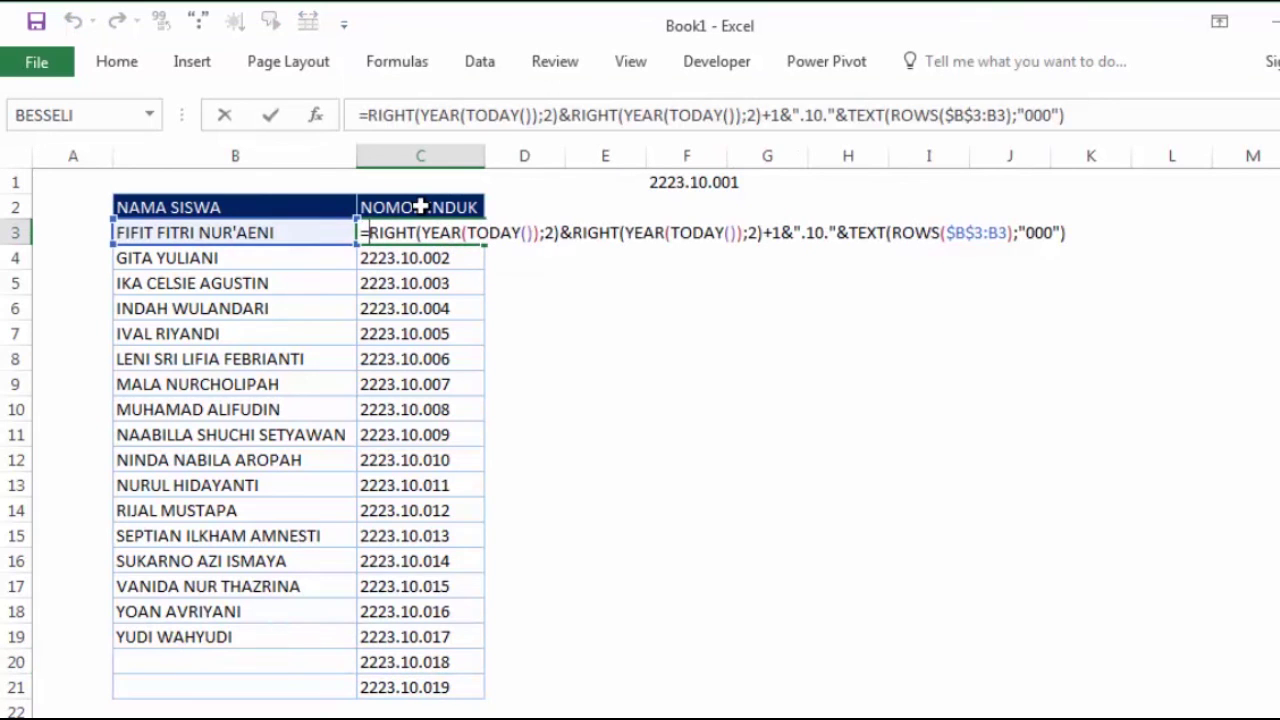
text(IF()
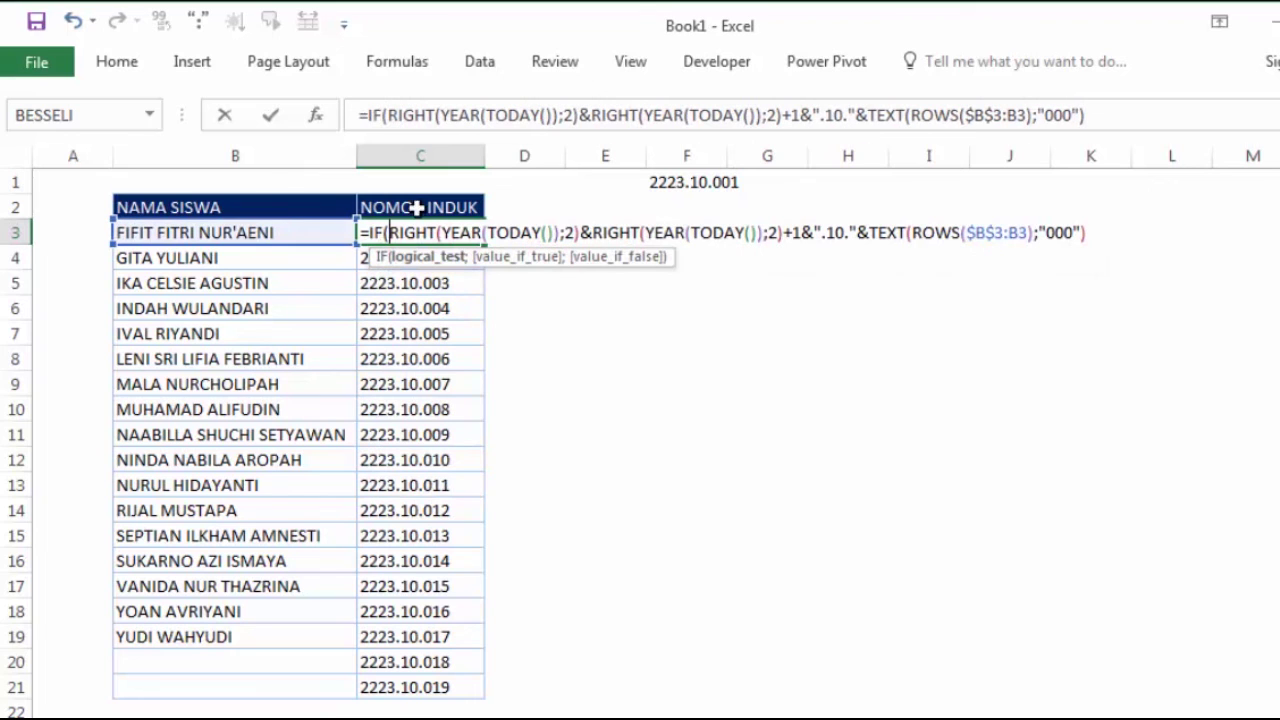
click(316, 231)
text(=)
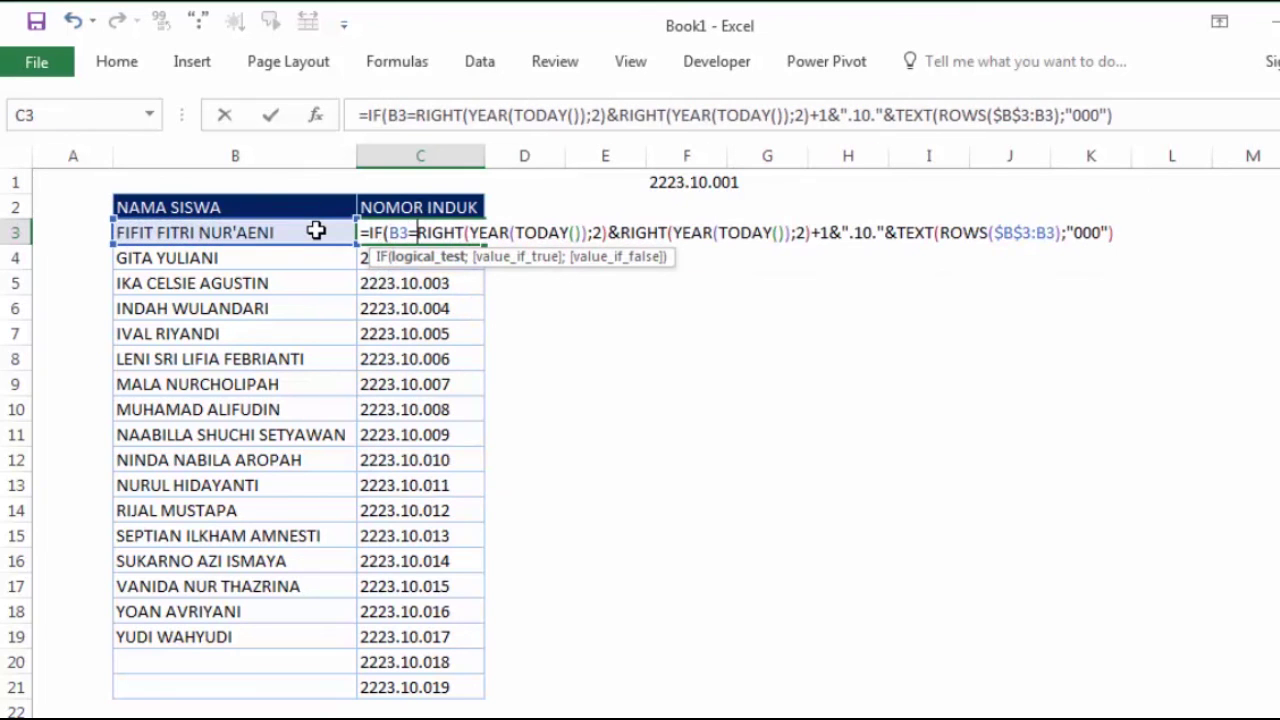
text("";"")
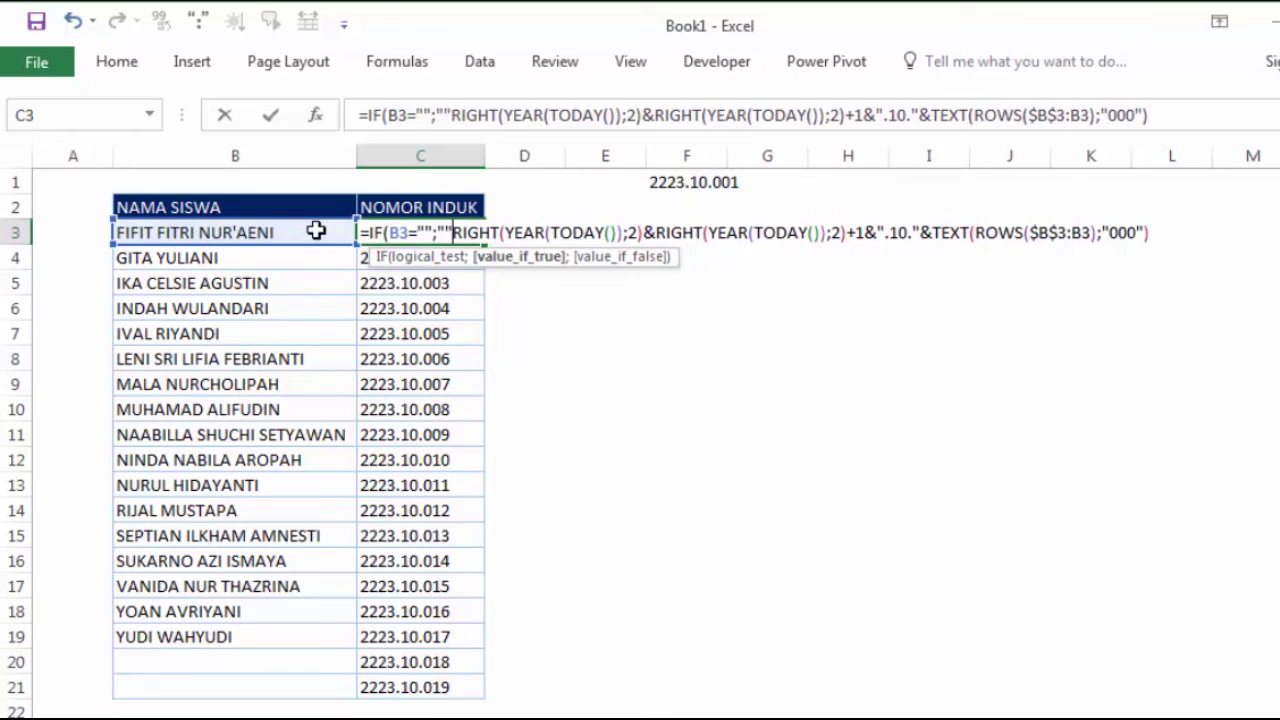
text(;)
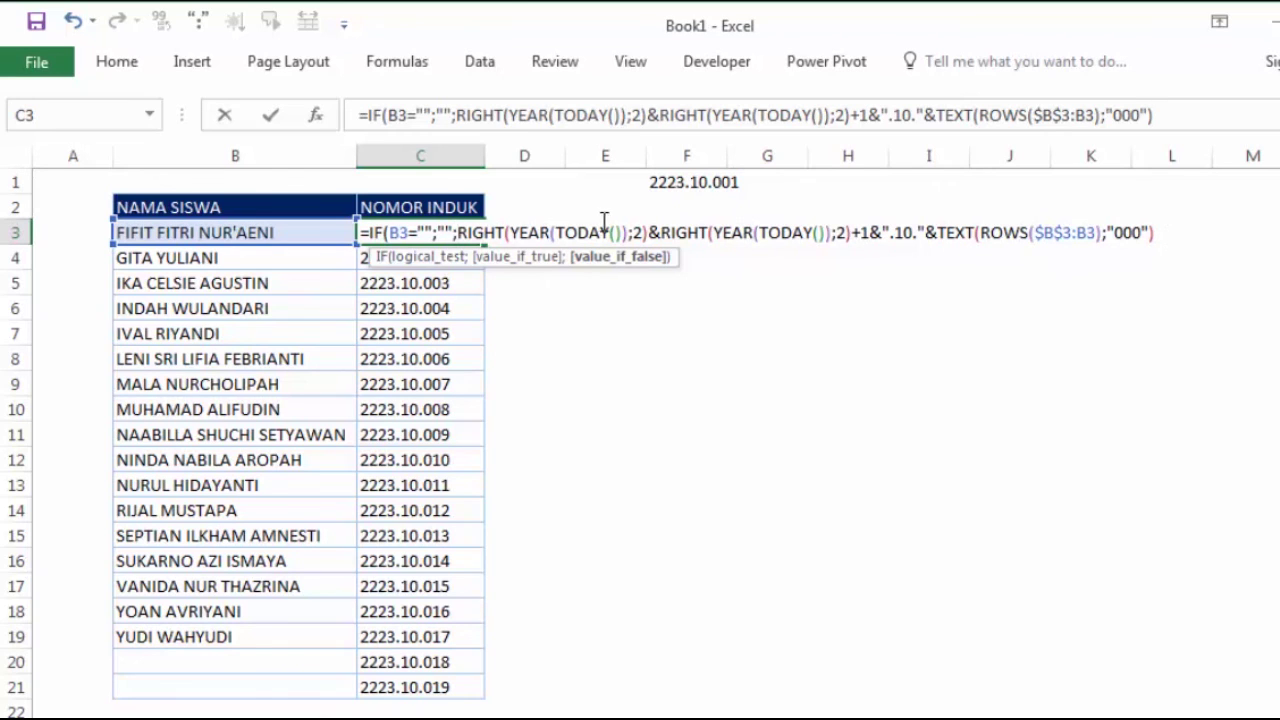
click(914, 238)
key(Return)
click(819, 551)
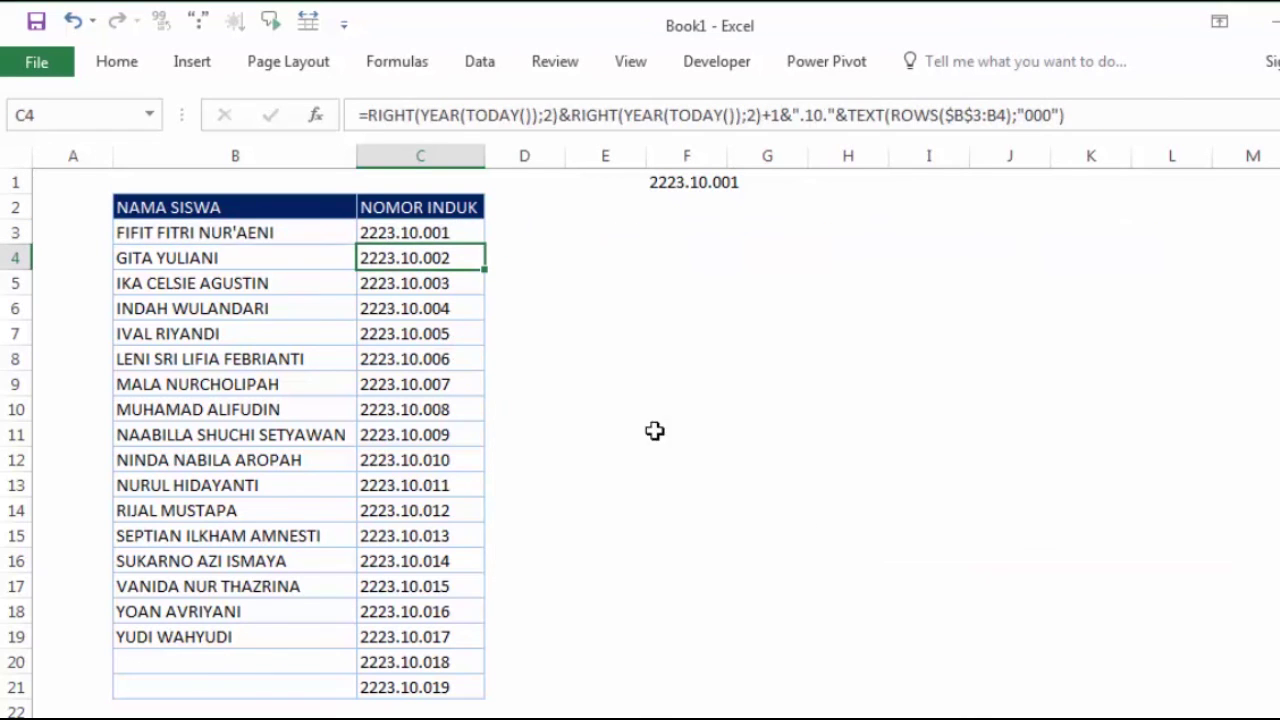
Fill the updated IF formula from C3 down through C21 and check the rows without names.
click(408, 228)
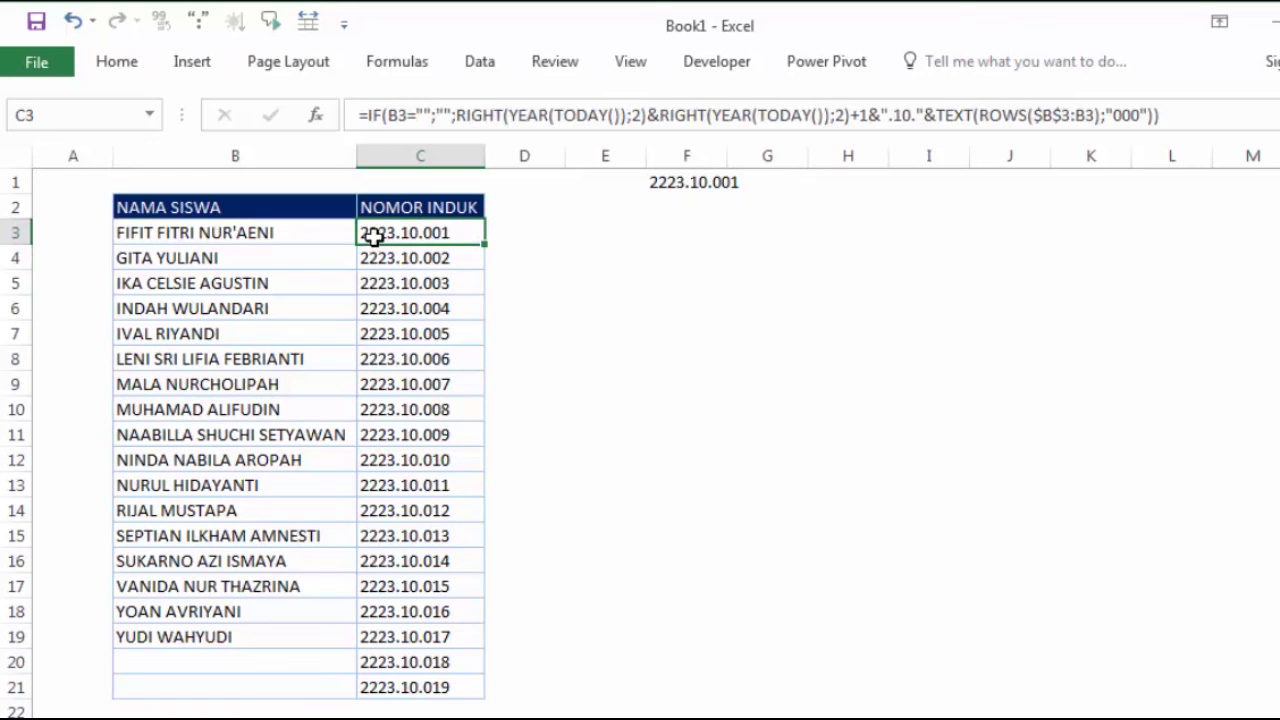
drag(486, 245, 457, 691)
click(423, 656)
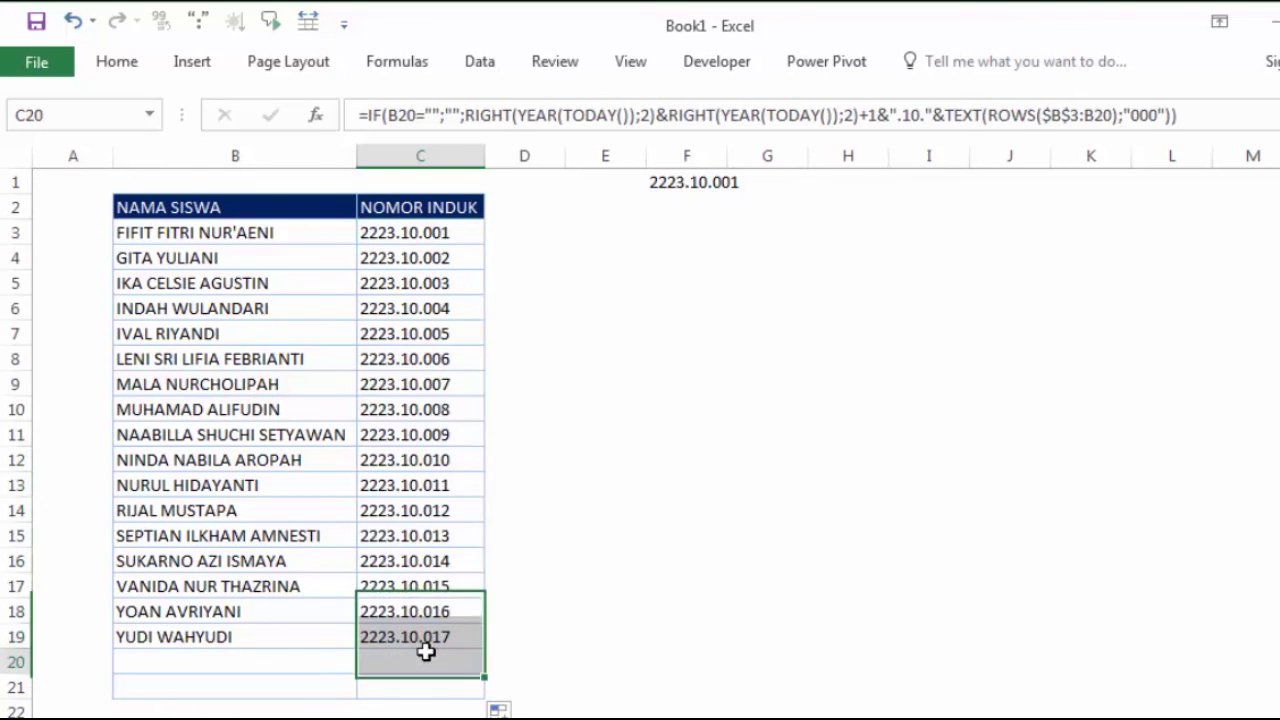
click(604, 639)
Enter a new student's name in B20 and check the number generated in C20.
click(327, 659)
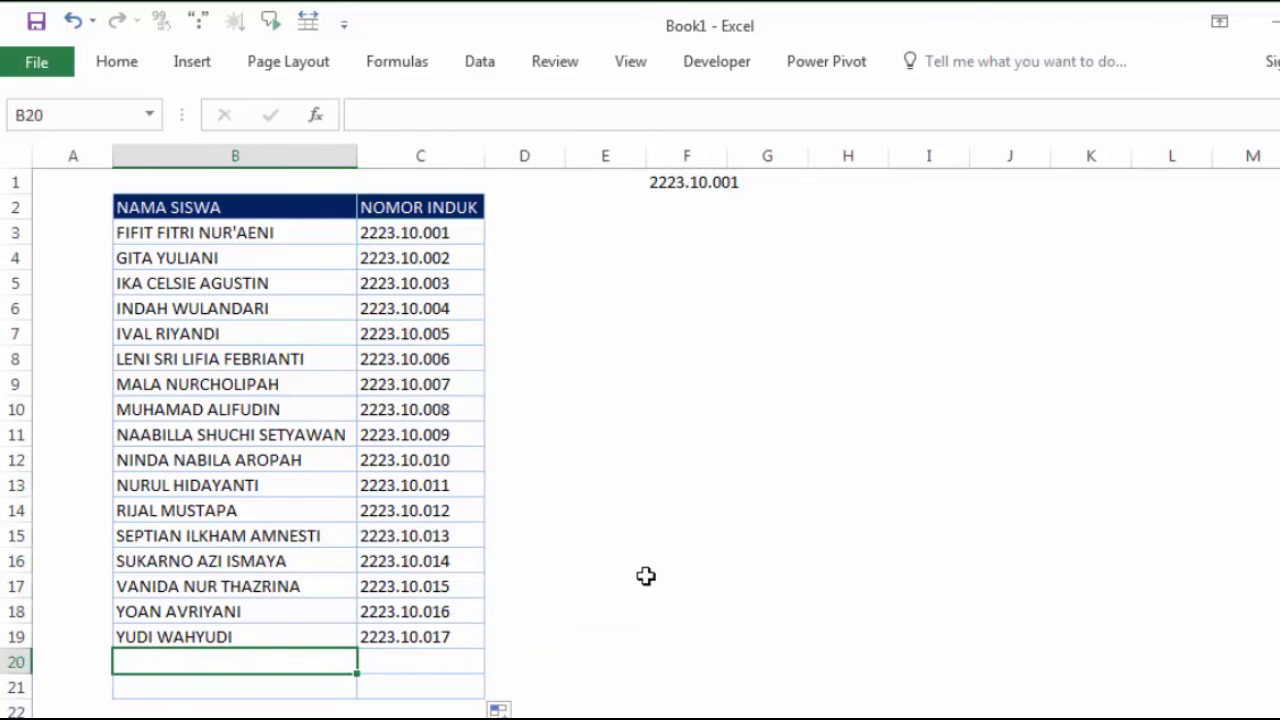
text(ZIHAN)
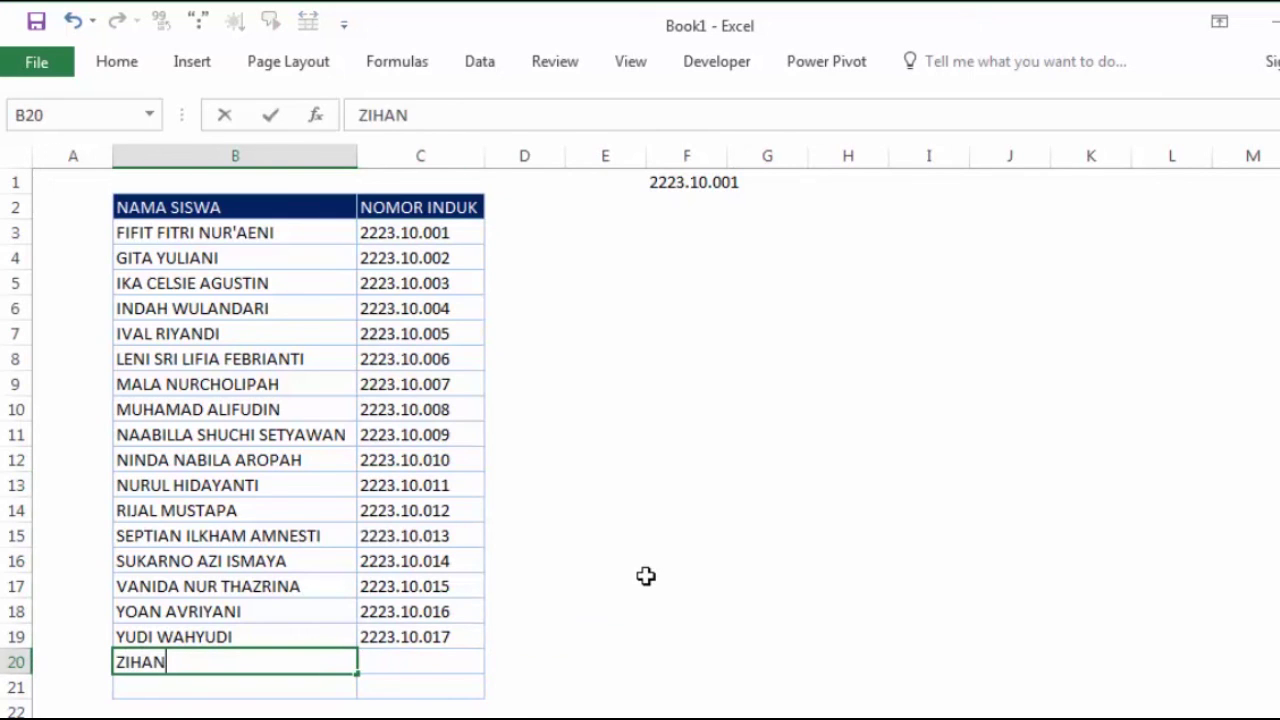
key(Return)
click(470, 660)
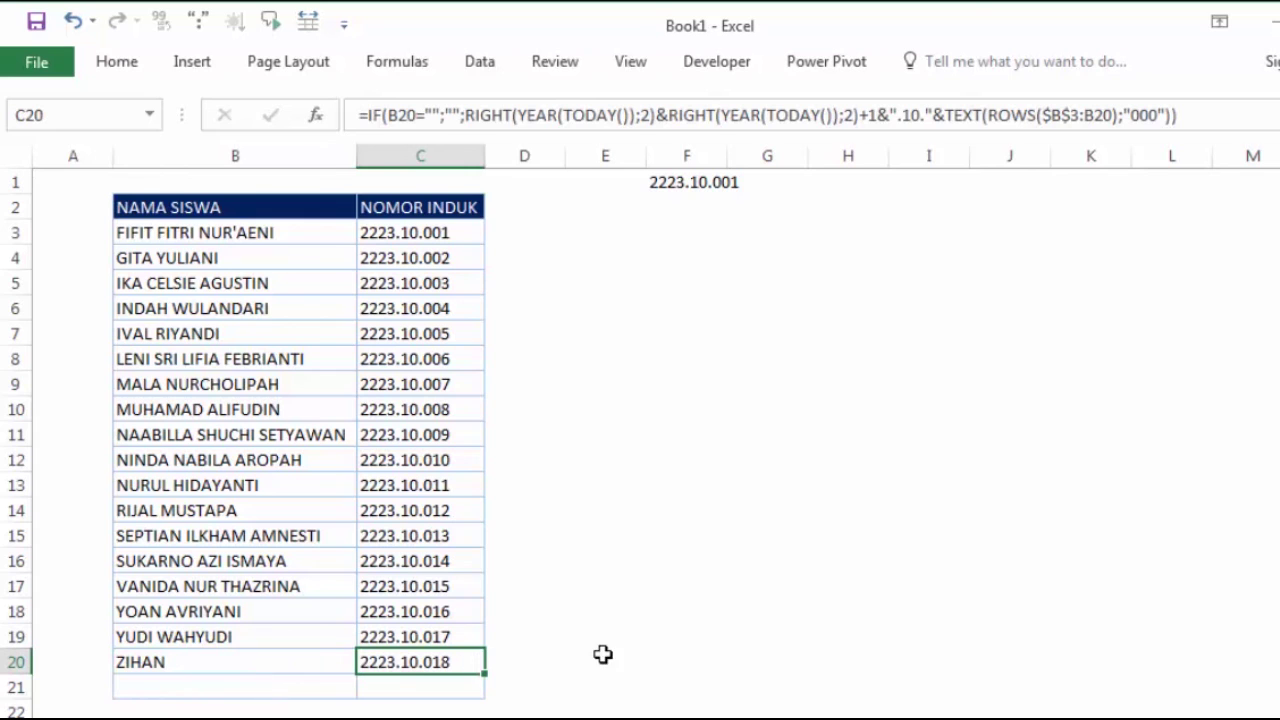
Clear the student names in B19:B20 to test the formula with empty names.
click(264, 665)
drag(264, 665, 266, 643)
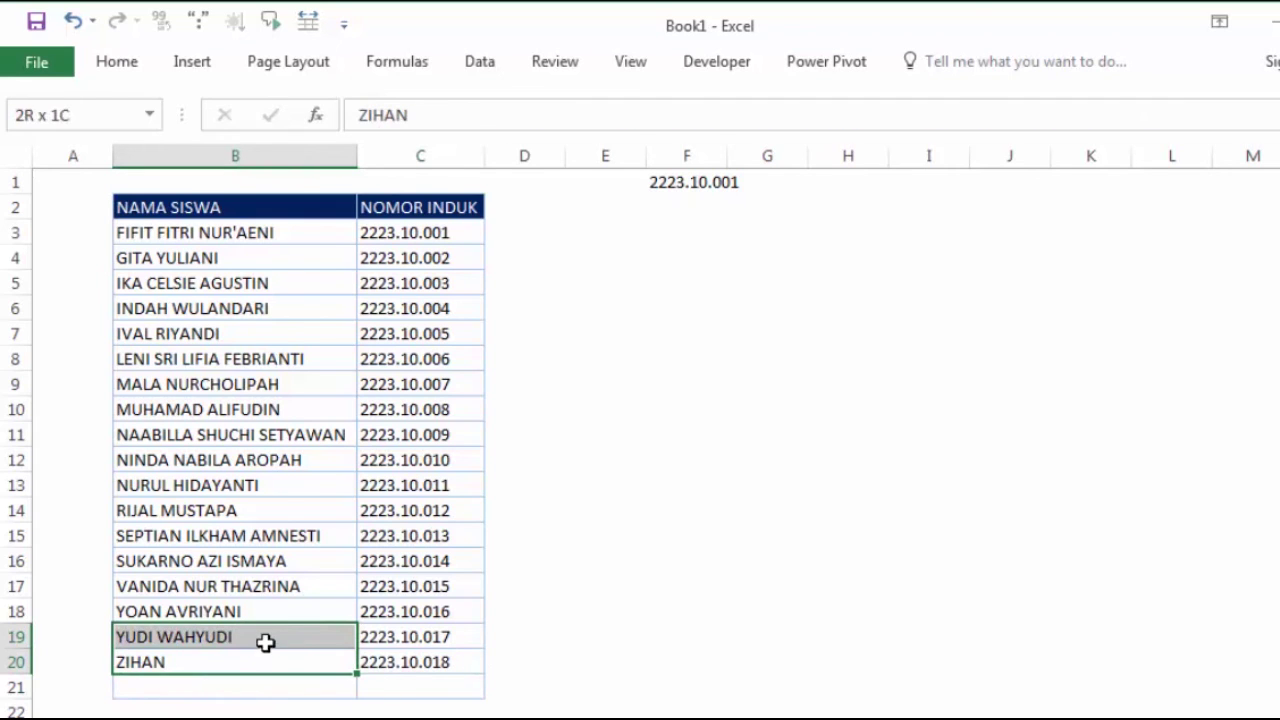
key(Delete)
click(408, 636)
click(666, 619)
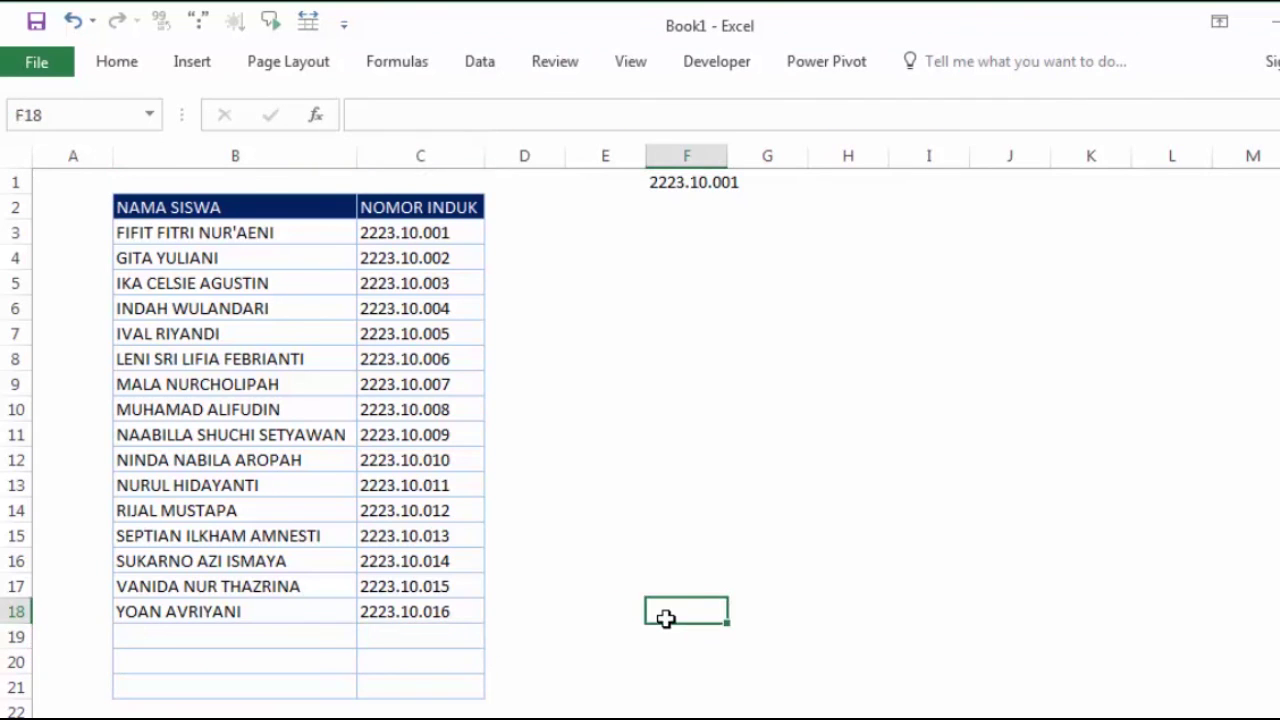
click(440, 335)
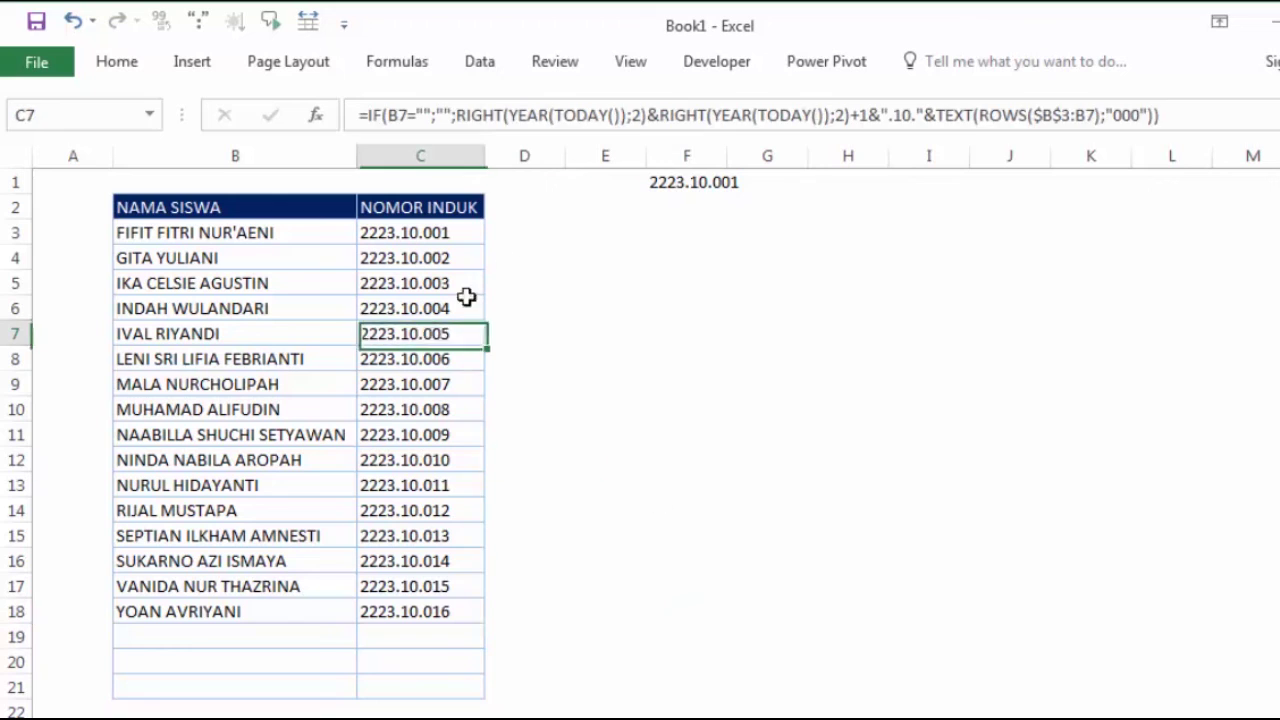
click(692, 184)
click(677, 323)
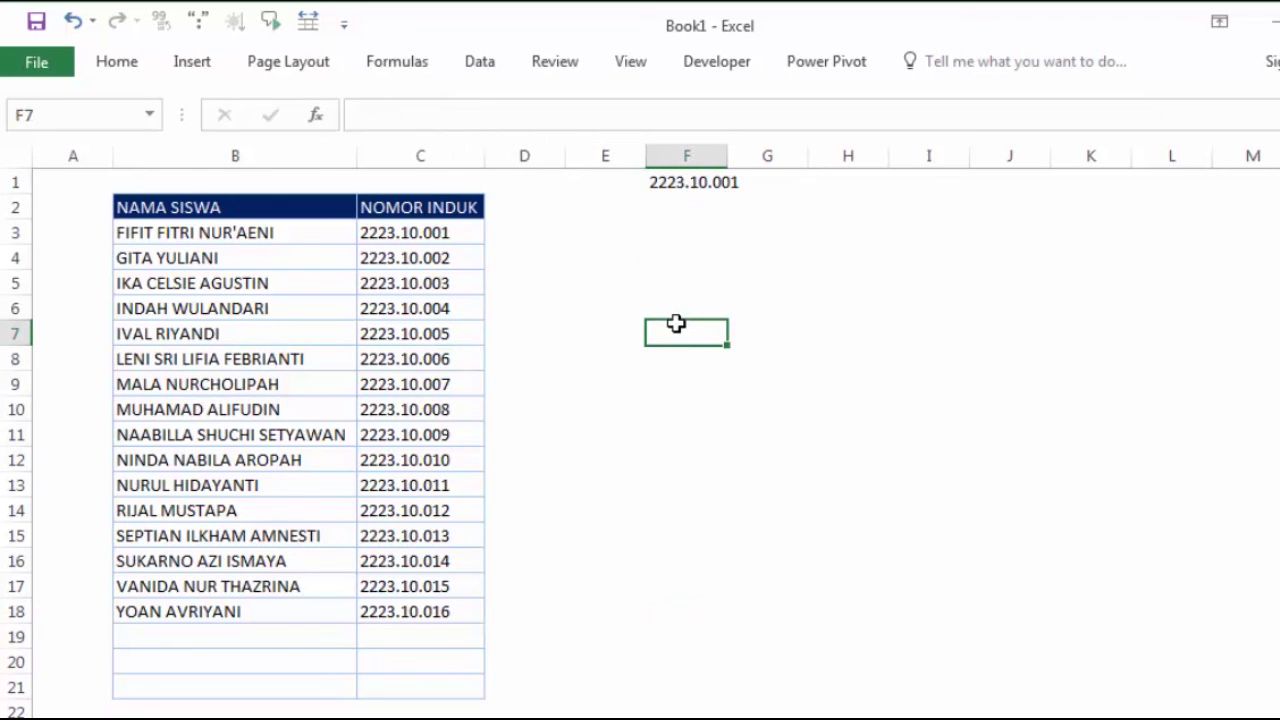